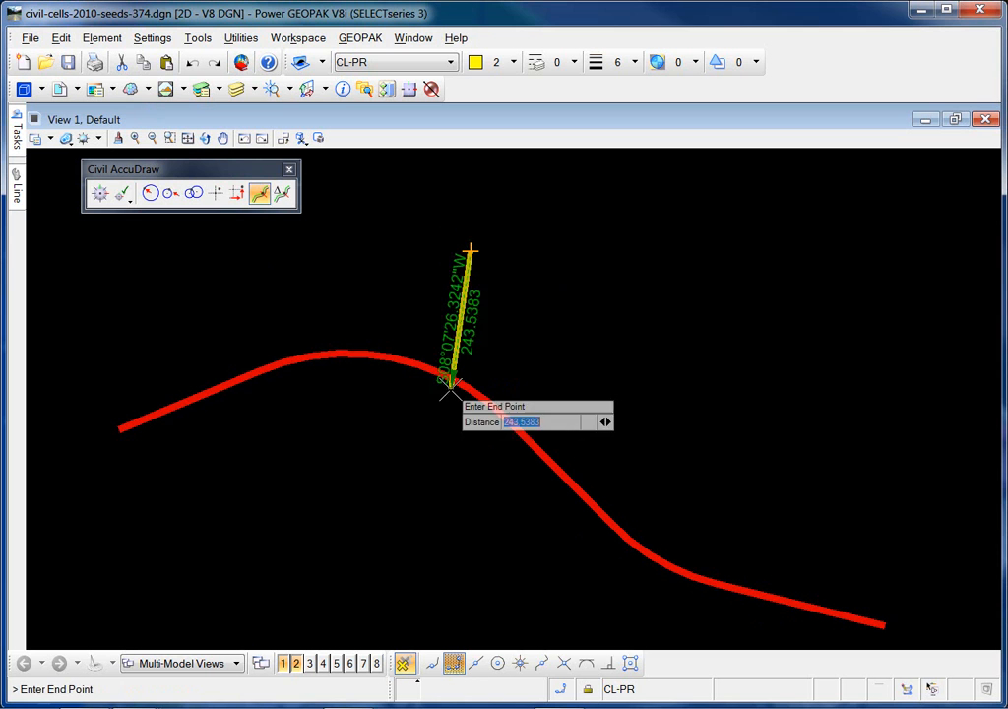
- End the yellow line with a perpendicular snap on the red alignment's first curve
{"action": "left_click", "coordinate": [608, 663]}
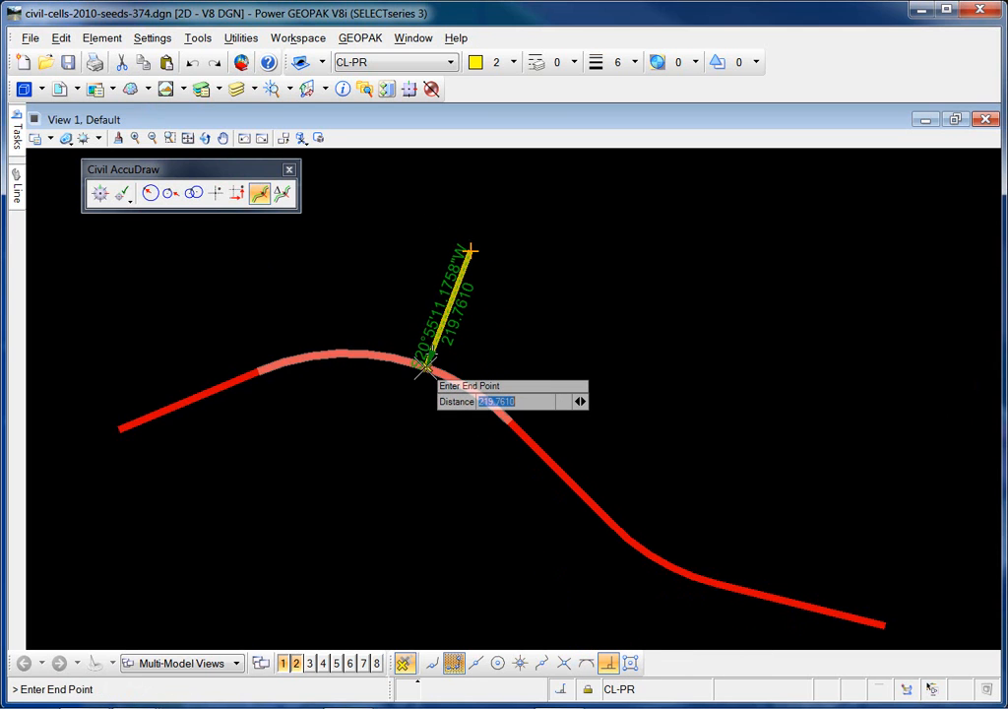
{"action": "left_click", "coordinate": [426, 366]}
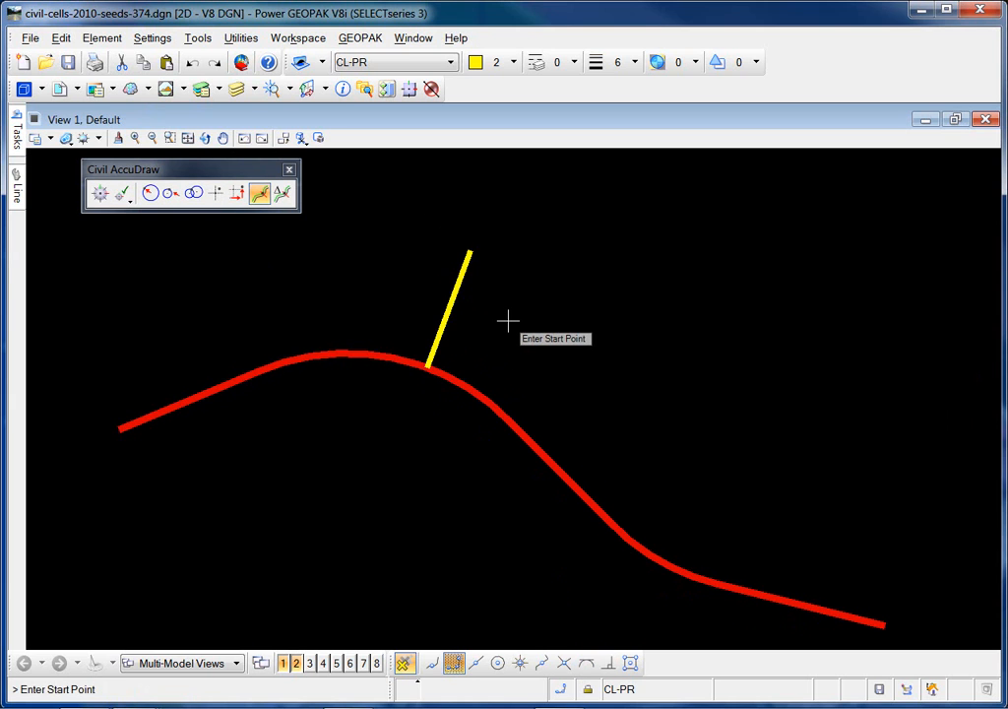
{"action": "key", "text": "Escape"}
- Try moving the yellow line's free endpoint farther from the alignment, and undo both the move and the line
{"action": "left_click", "coordinate": [460, 287]}
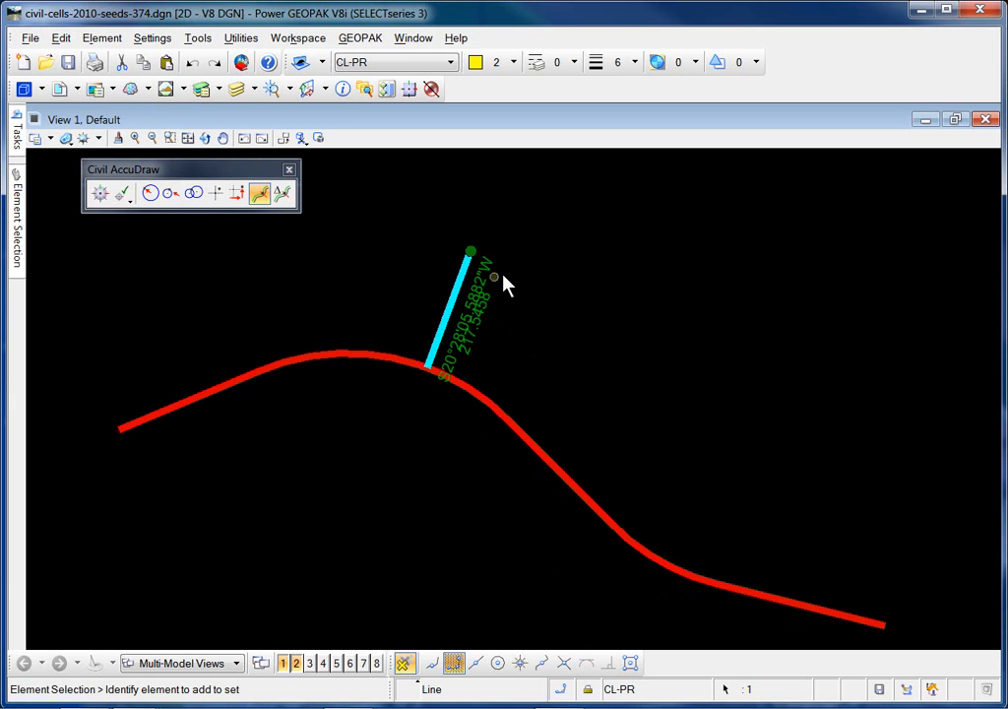
{"action": "left_click", "coordinate": [472, 252]}
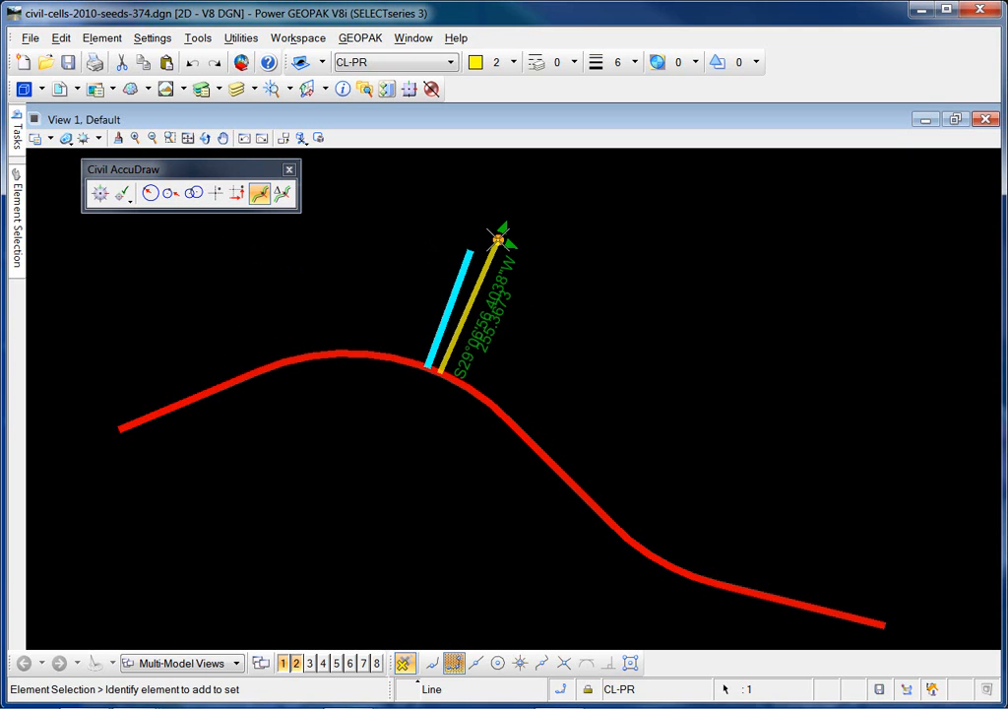
{"action": "left_click", "coordinate": [498, 238]}
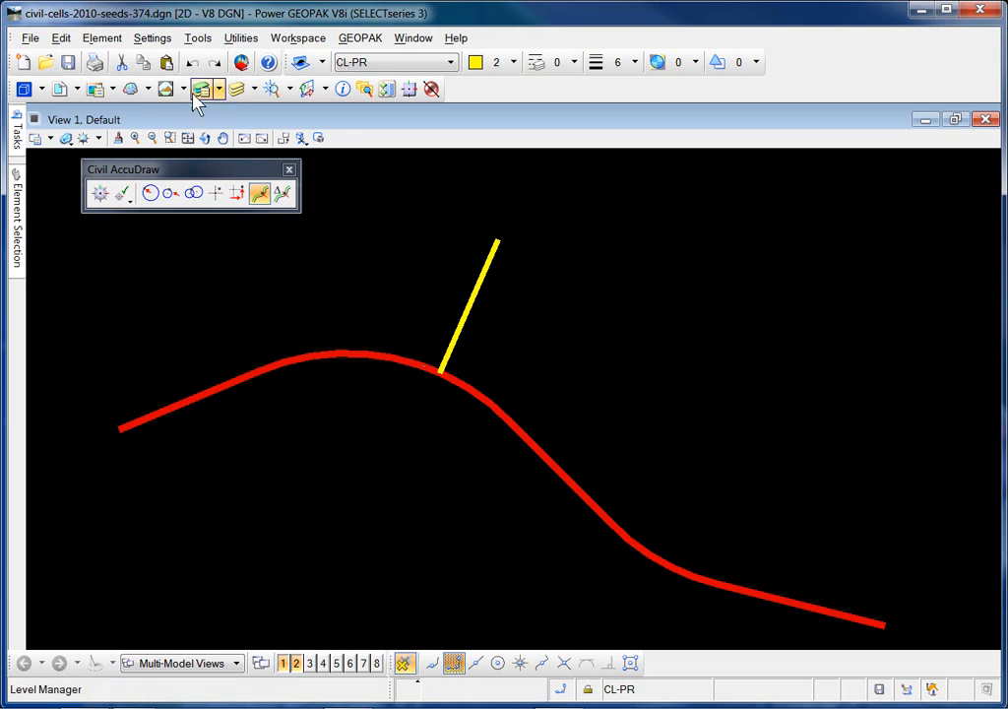
{"action": "left_click", "coordinate": [191, 63]}
{"action": "left_click", "coordinate": [192, 63]}
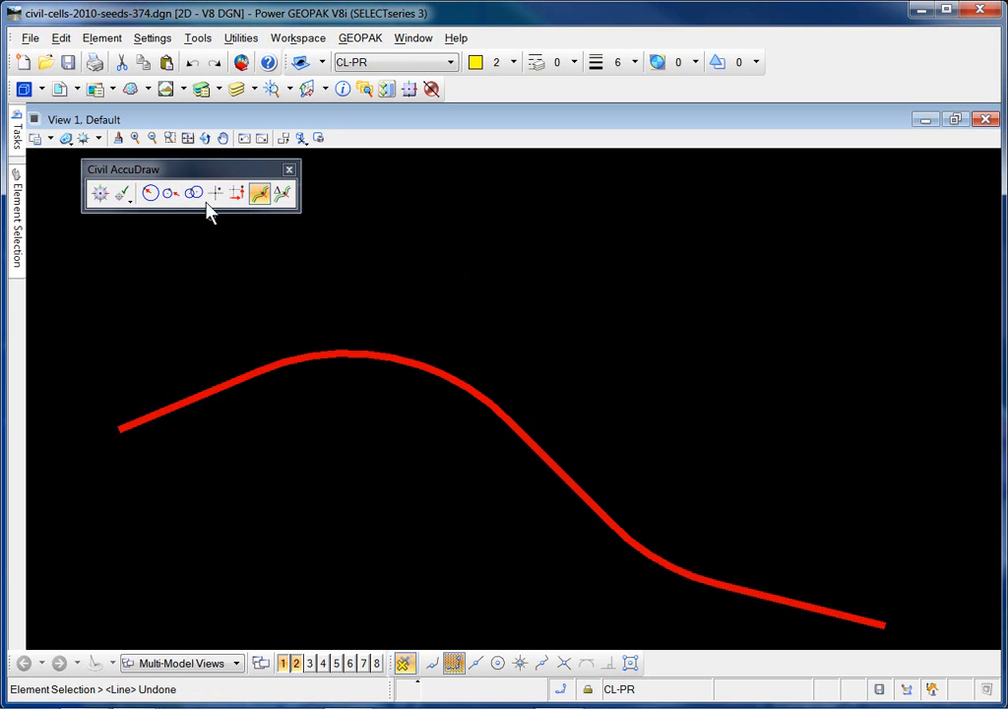
- Turn on Civil AccuDraw
{"action": "left_click", "coordinate": [101, 194]}
{"action": "mouse_move", "coordinate": [18, 143]}
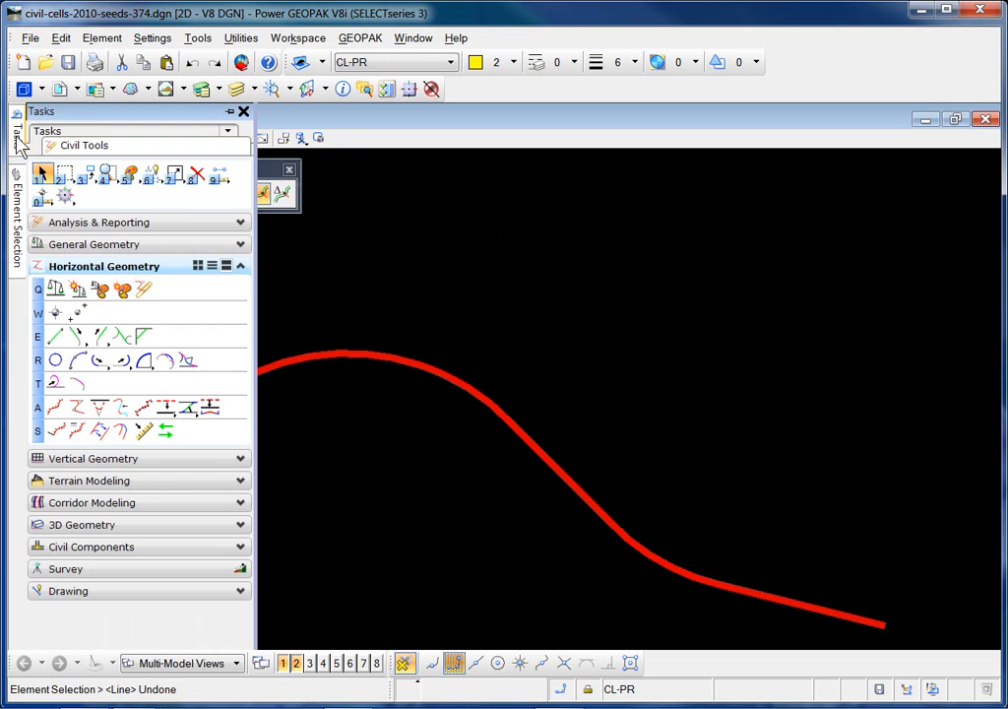
{"action": "left_click", "coordinate": [61, 246]}
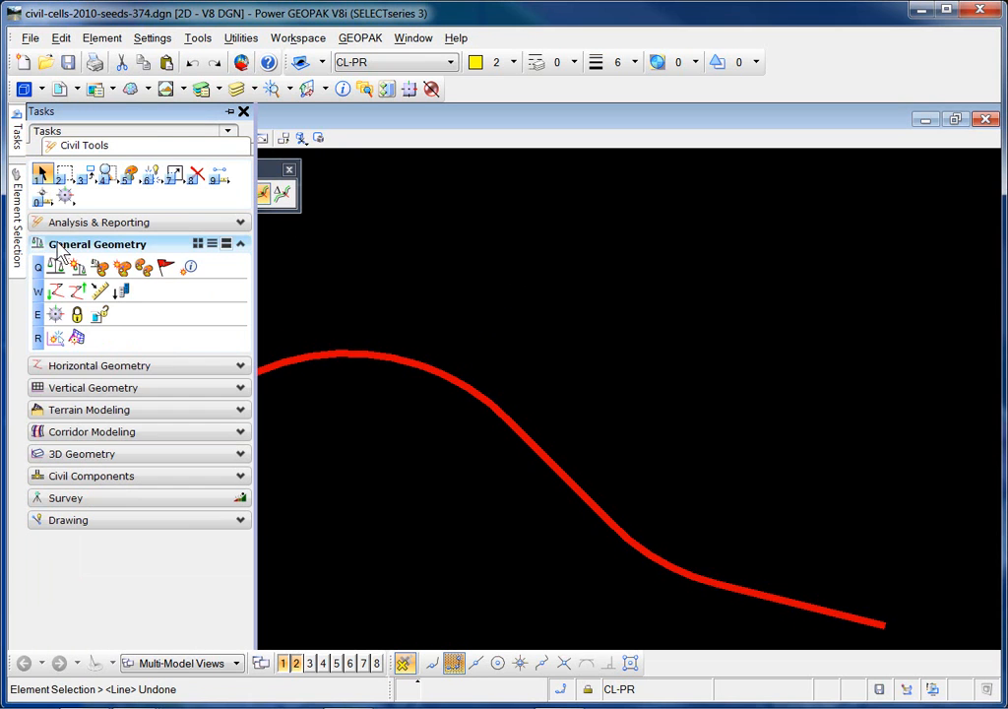
{"action": "left_click", "coordinate": [54, 317]}
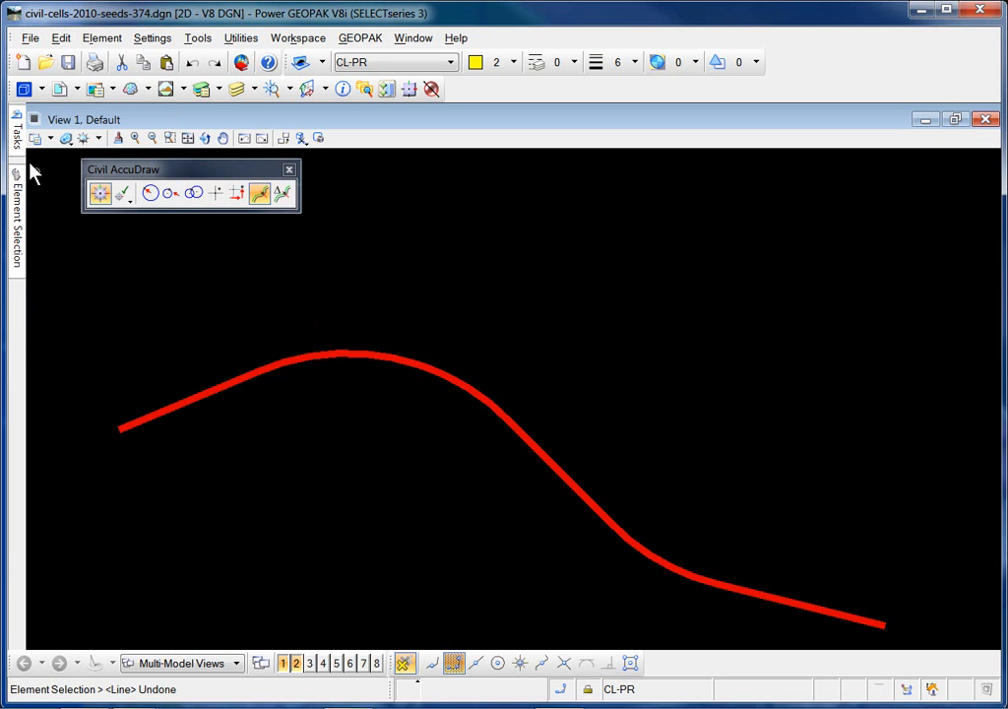
- Start a horizontal geometry line between points and set the red alignment as its station-offset origin
{"action": "mouse_move", "coordinate": [16, 133]}
{"action": "left_click", "coordinate": [84, 363]}
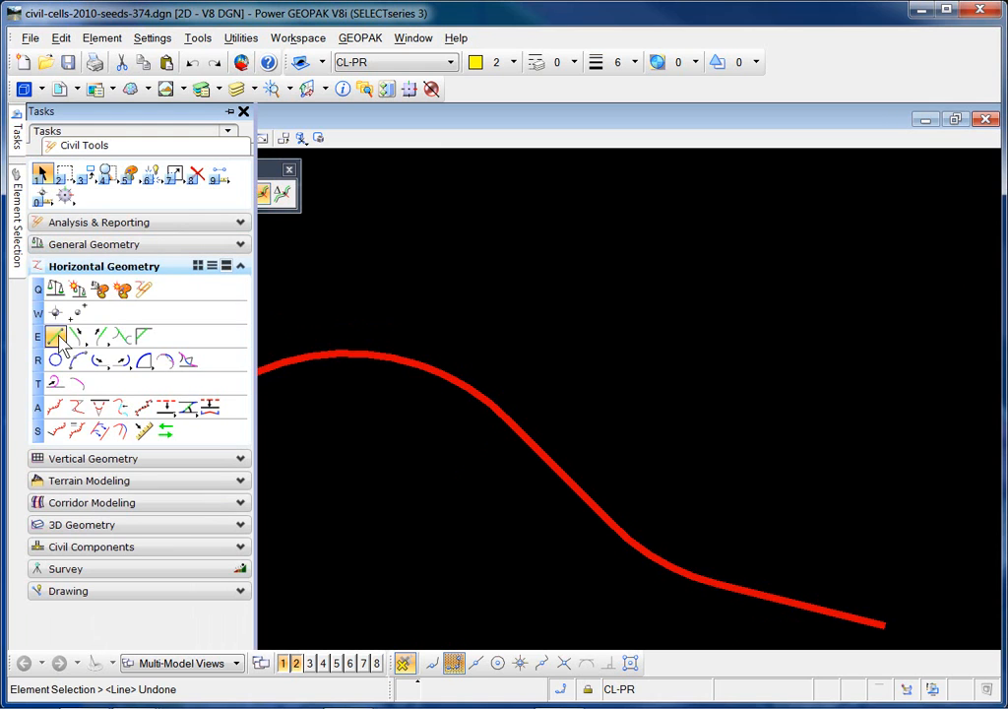
{"action": "left_click", "coordinate": [54, 336]}
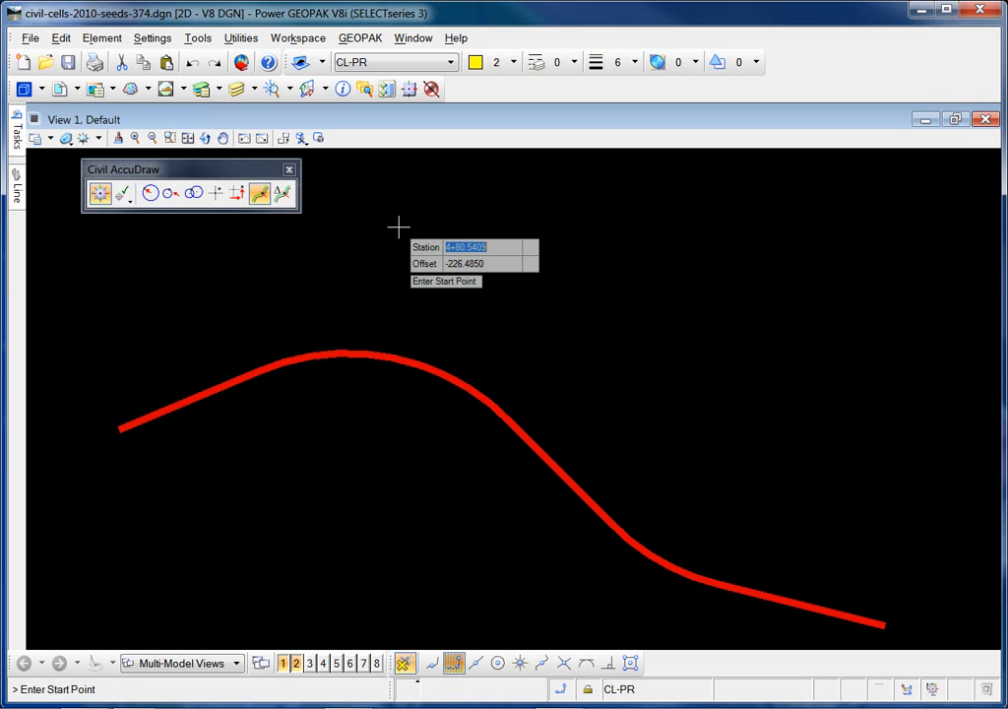
{"action": "key", "text": "o"}
{"action": "left_click", "coordinate": [394, 356]}
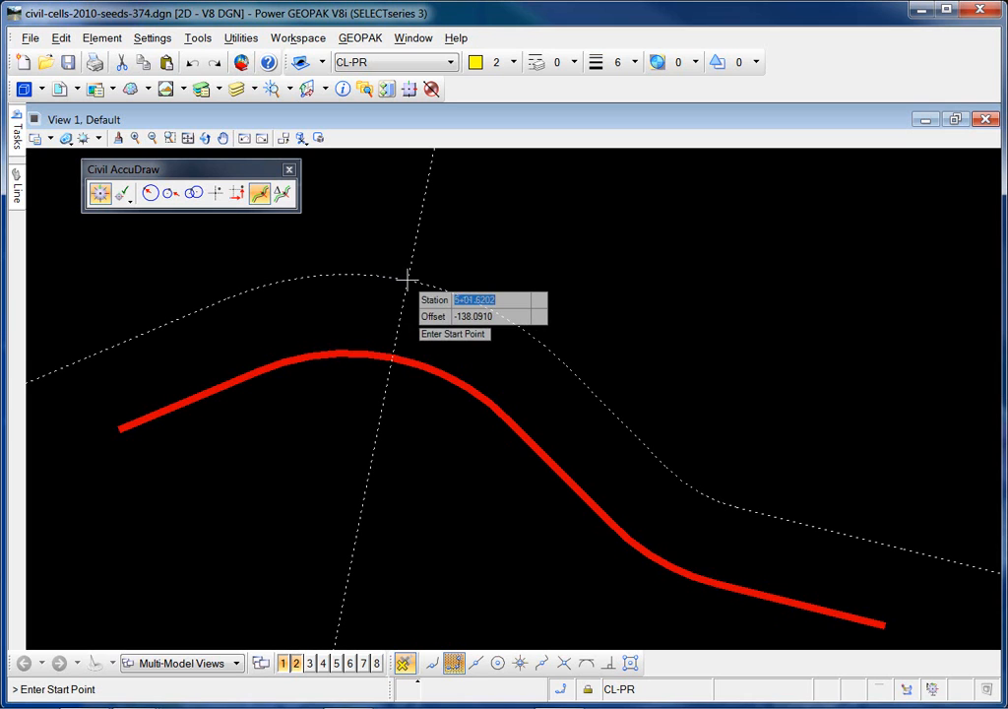
{"action": "key", "text": "space"}
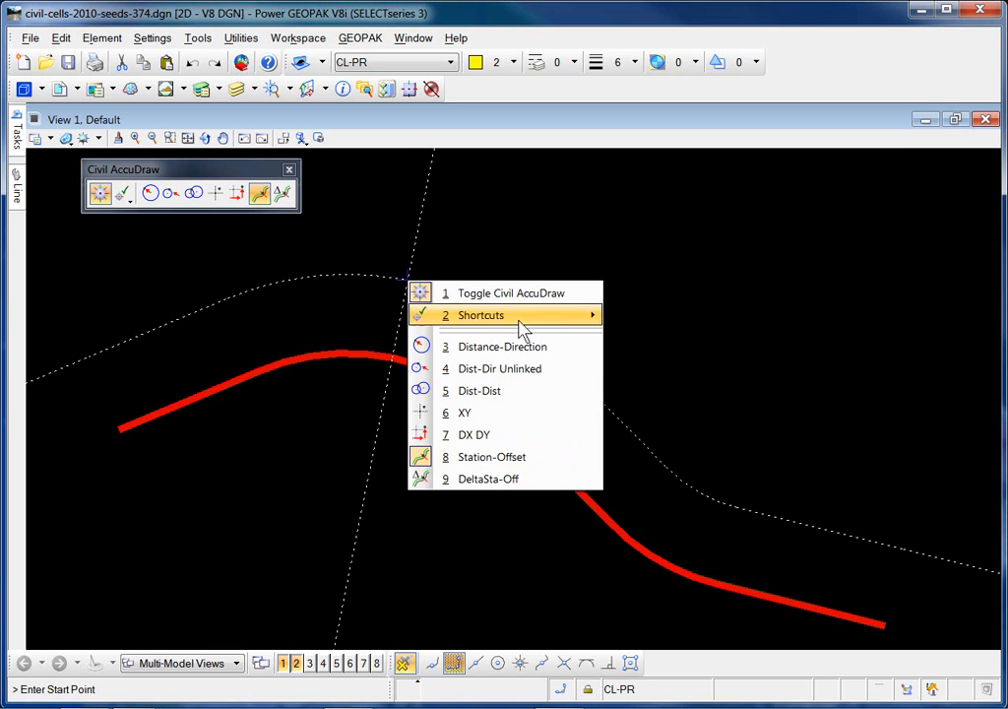
{"action": "mouse_move", "coordinate": [509, 323]}
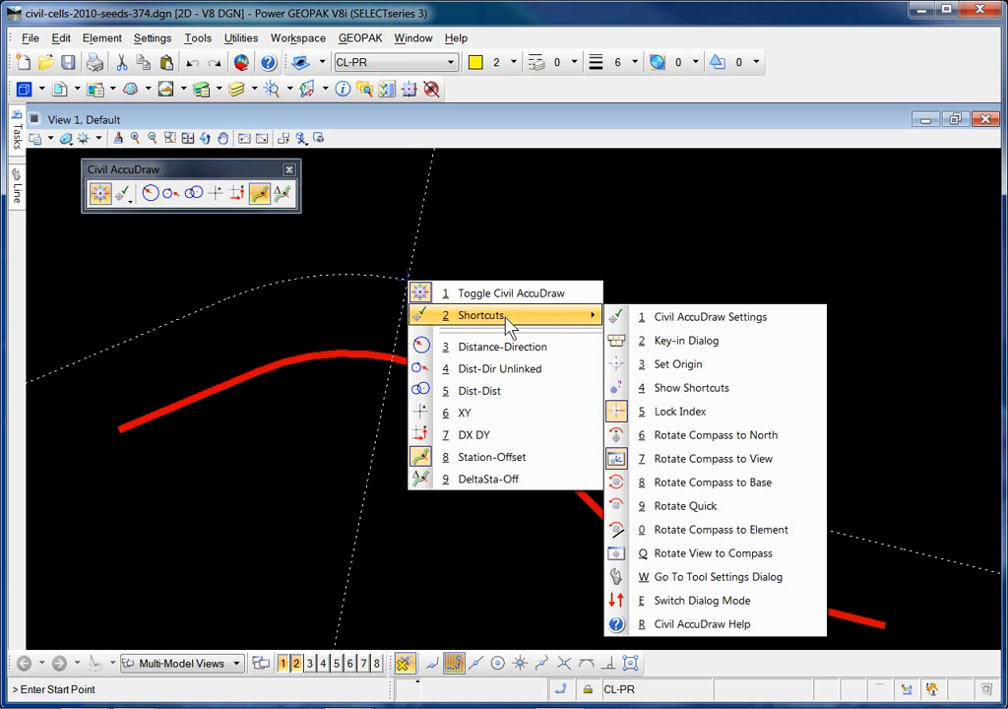
{"action": "left_click", "coordinate": [695, 365]}
{"action": "left_click", "coordinate": [358, 348]}
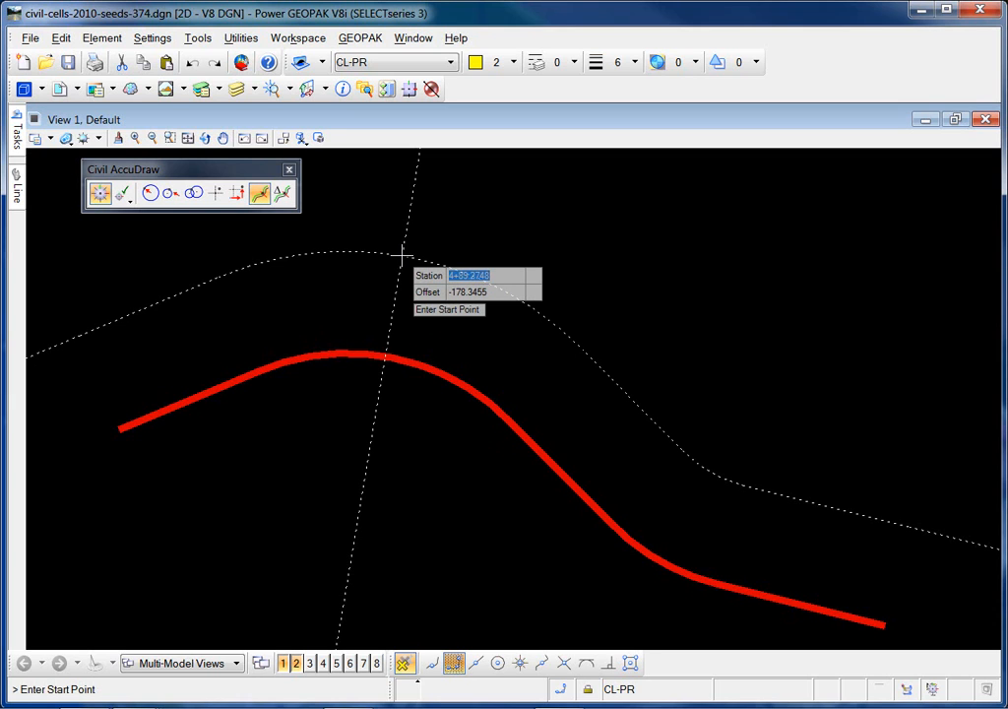
- Draw the line from station 5+00, offset -200 to a perpendicular snap on the red alignment
{"action": "type", "text": "500"}
{"action": "key", "text": "Tab"}
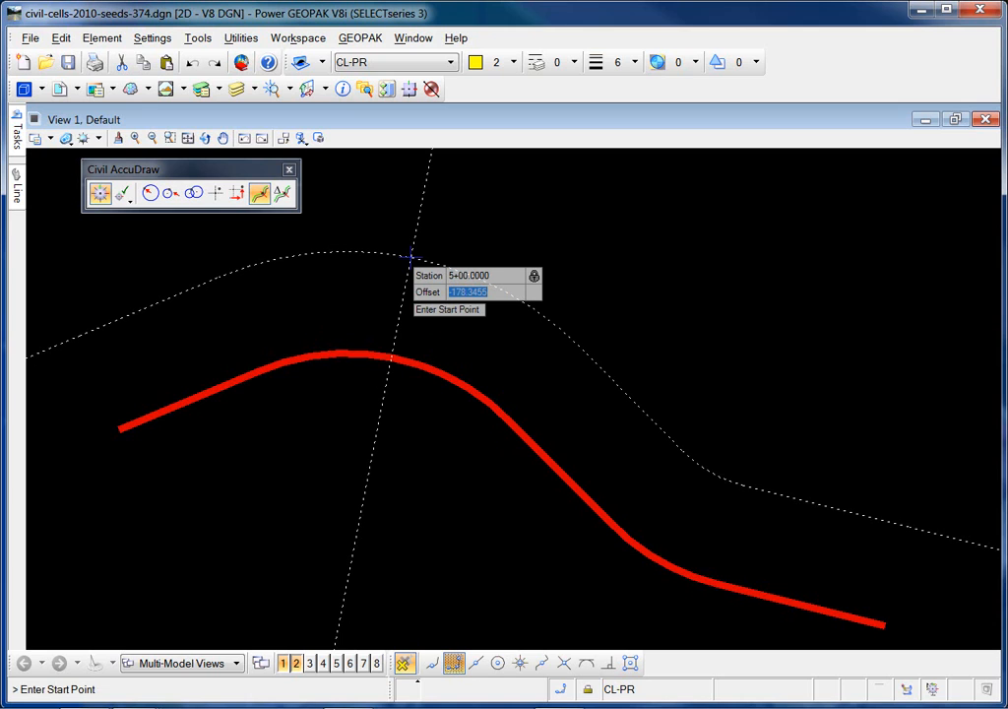
{"action": "type", "text": "-200"}
{"action": "key", "text": "Tab"}
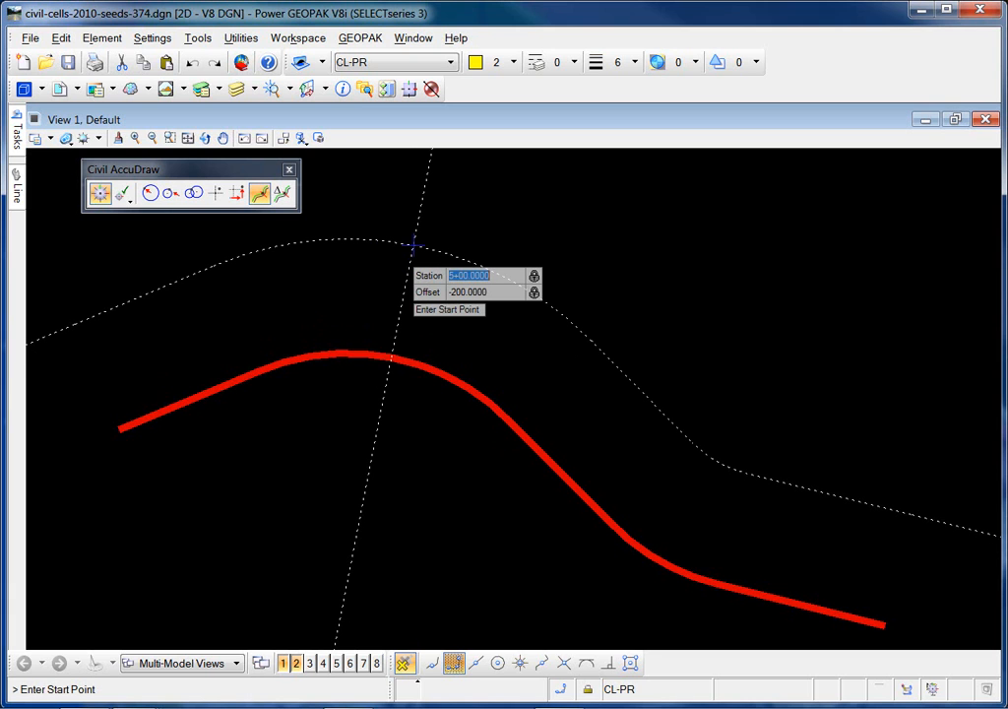
{"action": "left_click", "coordinate": [454, 230]}
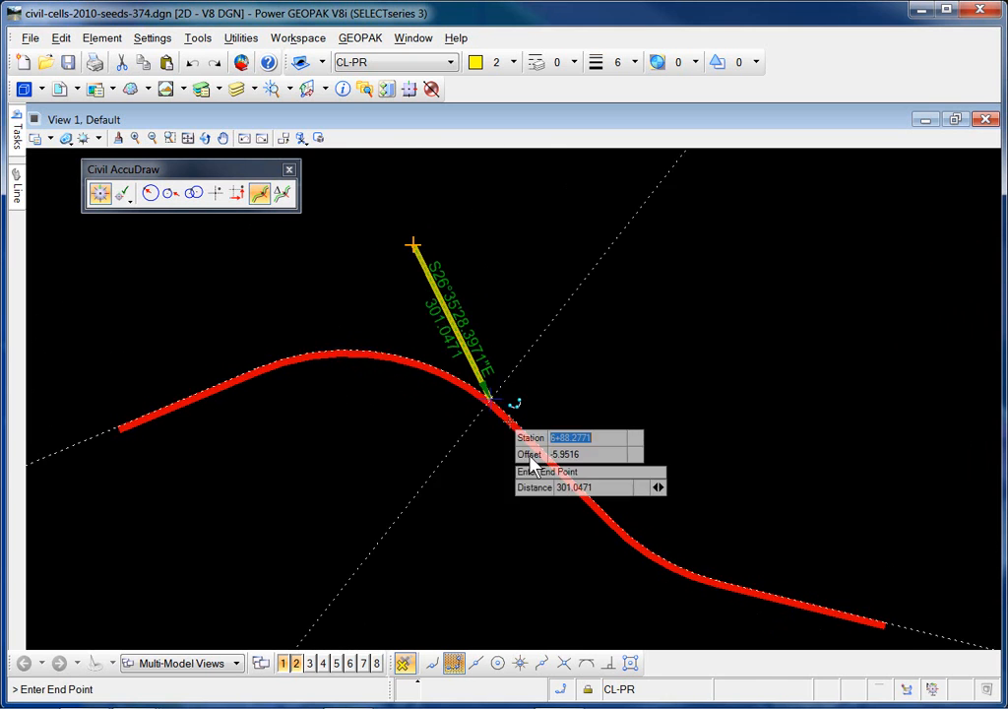
{"action": "left_click", "coordinate": [611, 665]}
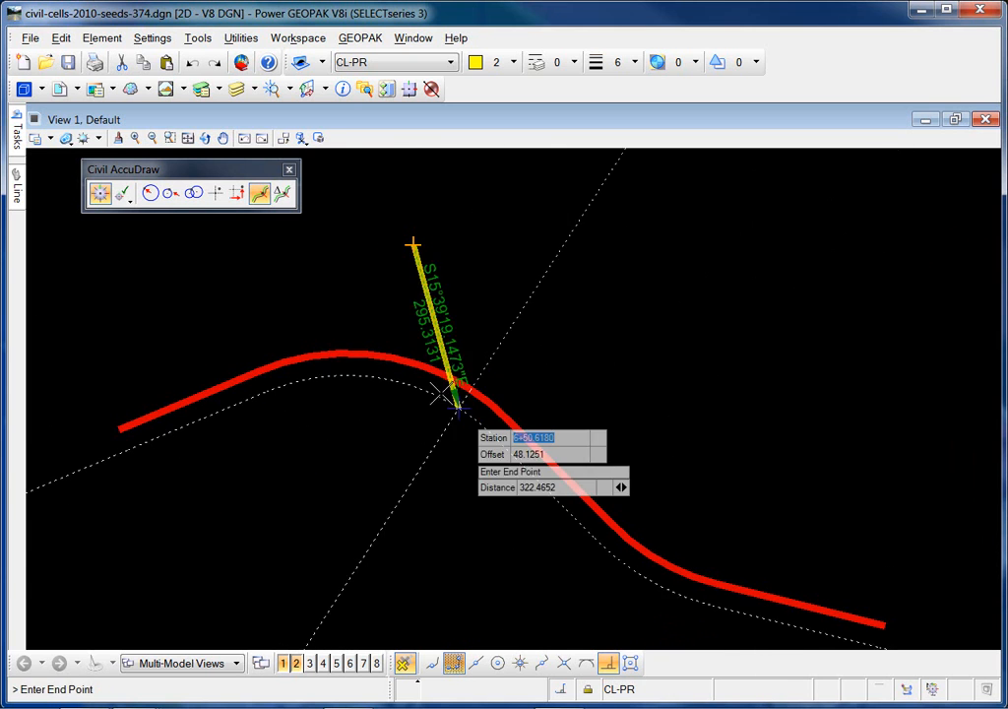
{"action": "left_click", "coordinate": [392, 354]}
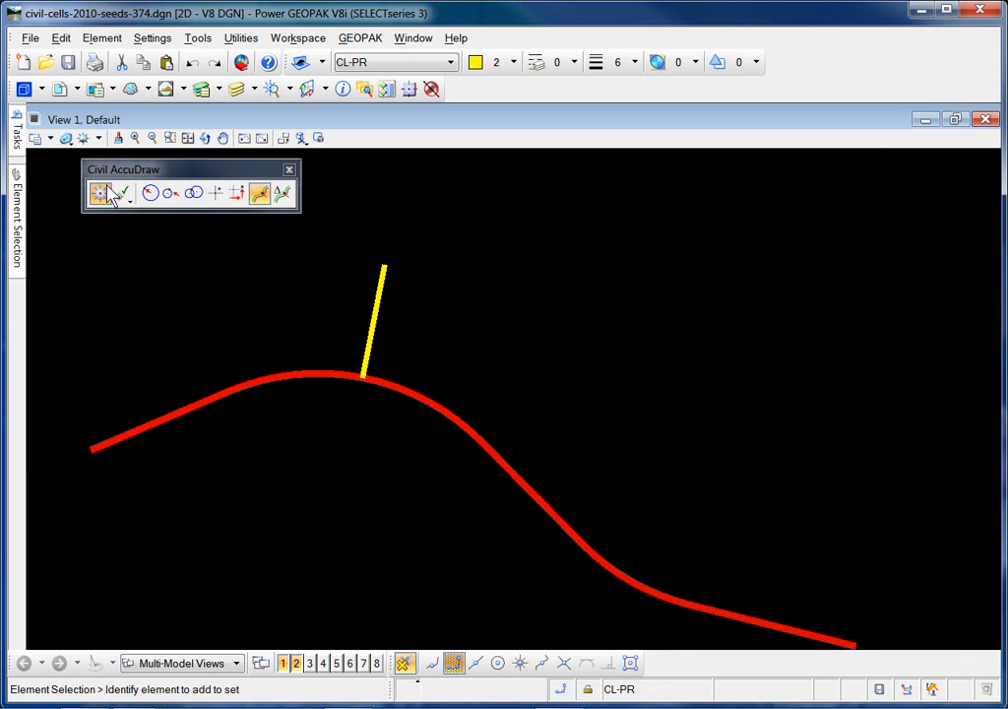
- Set the yellow line's start station to 5+50 and deselect the line
{"action": "left_click", "coordinate": [371, 338]}
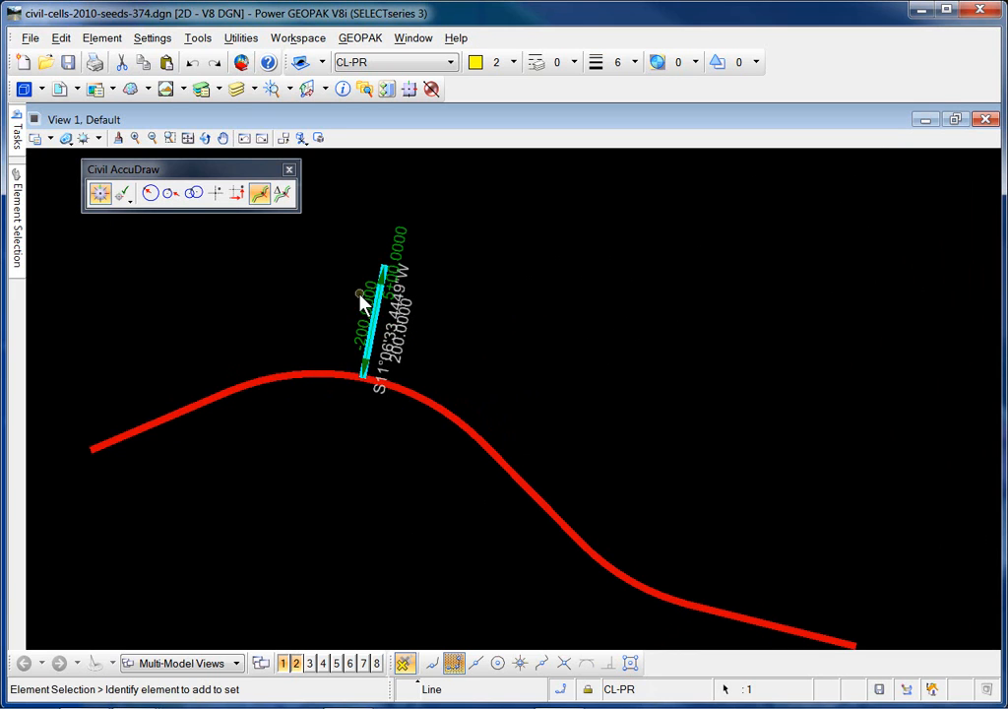
{"action": "left_click", "coordinate": [404, 253]}
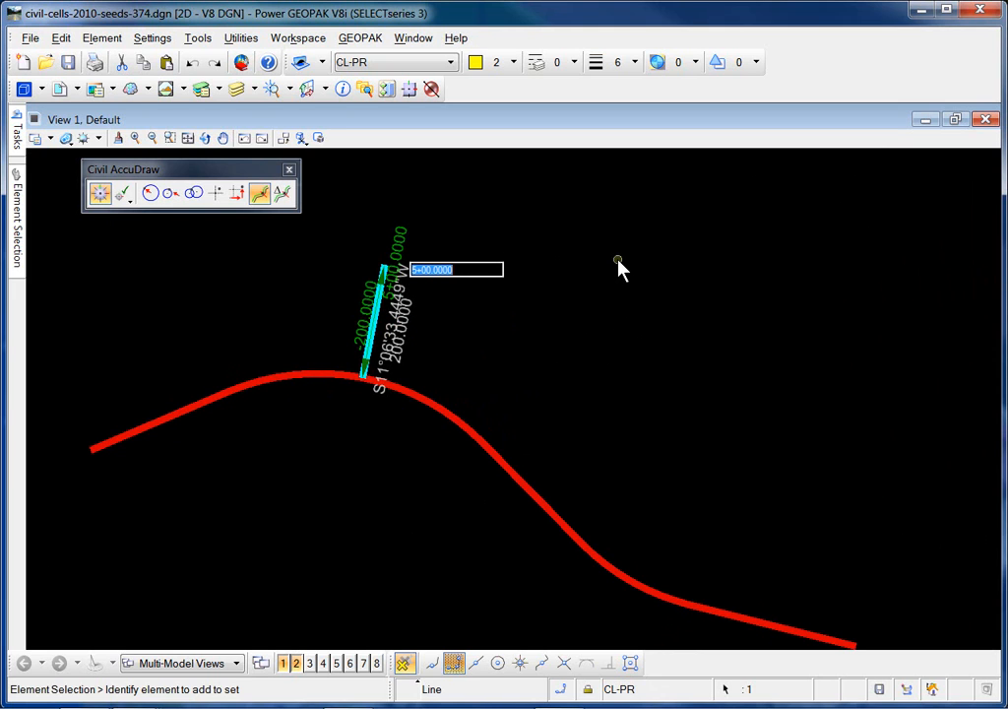
{"action": "type", "text": "550"}
{"action": "key", "text": "Return"}
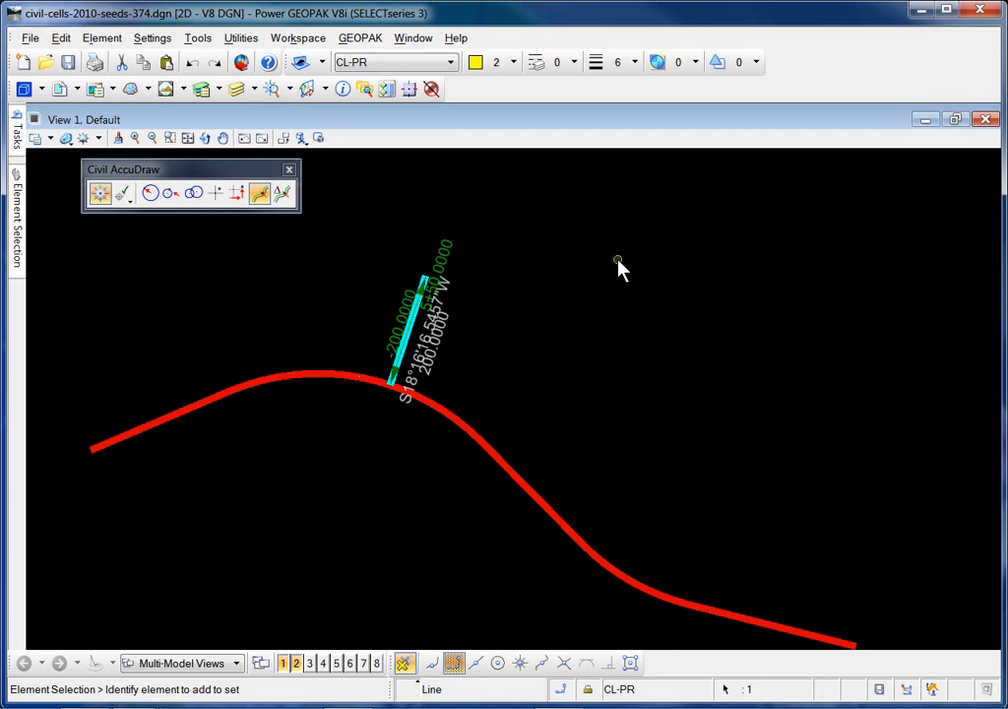
{"action": "left_click", "coordinate": [618, 266]}
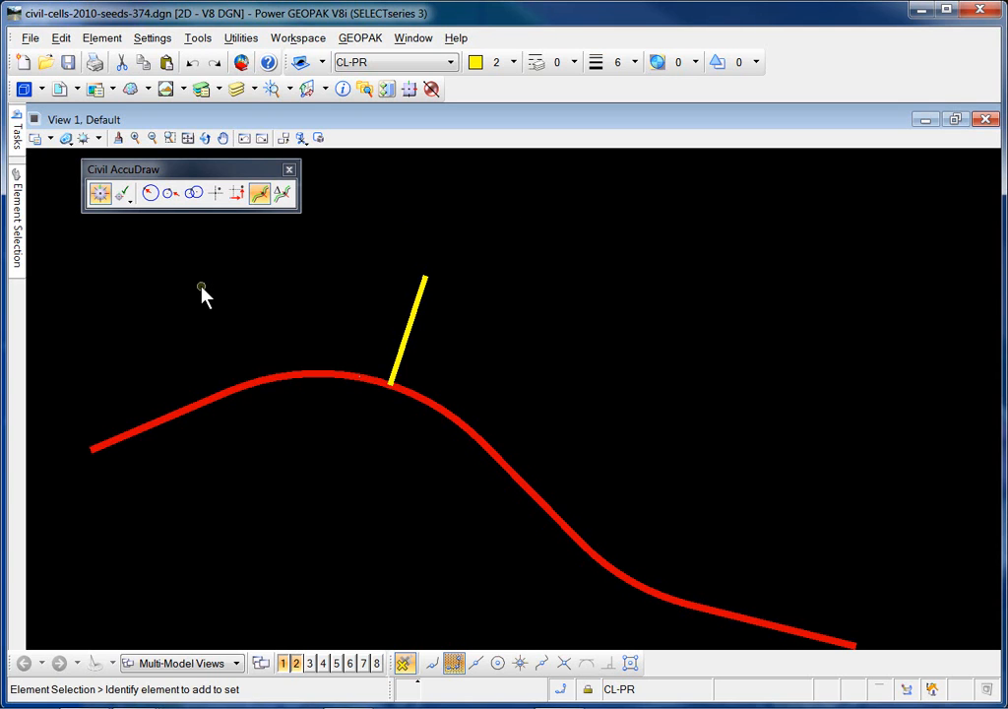
- Start another line in Distance-Direction mode with its origin at the start of the red alignment's first curve
{"action": "mouse_move", "coordinate": [17, 128]}
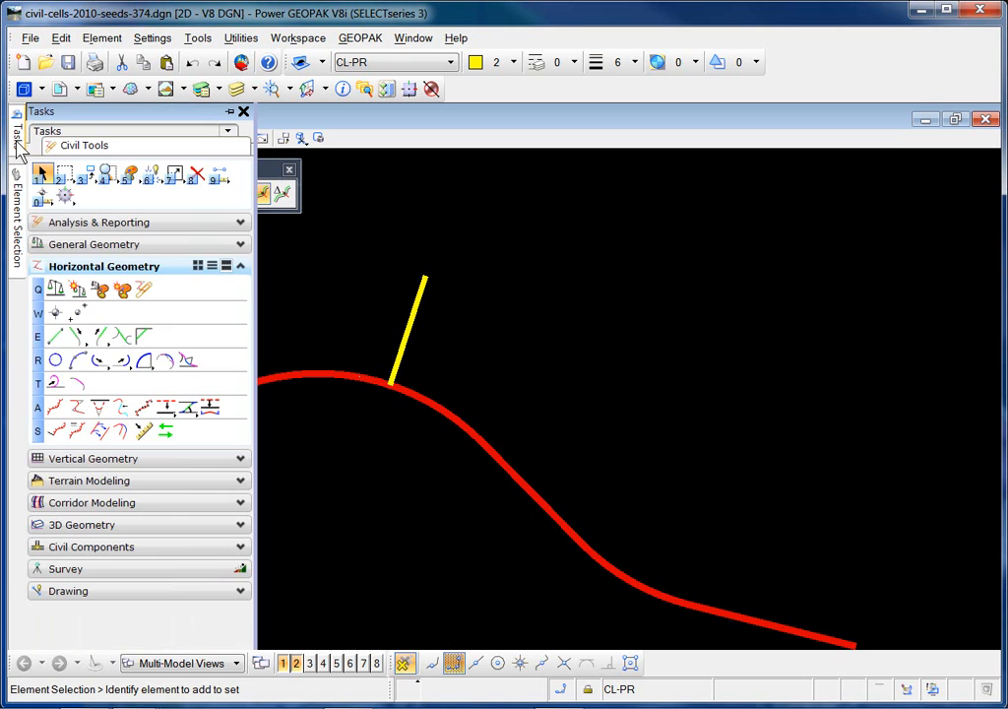
{"action": "left_click", "coordinate": [57, 338]}
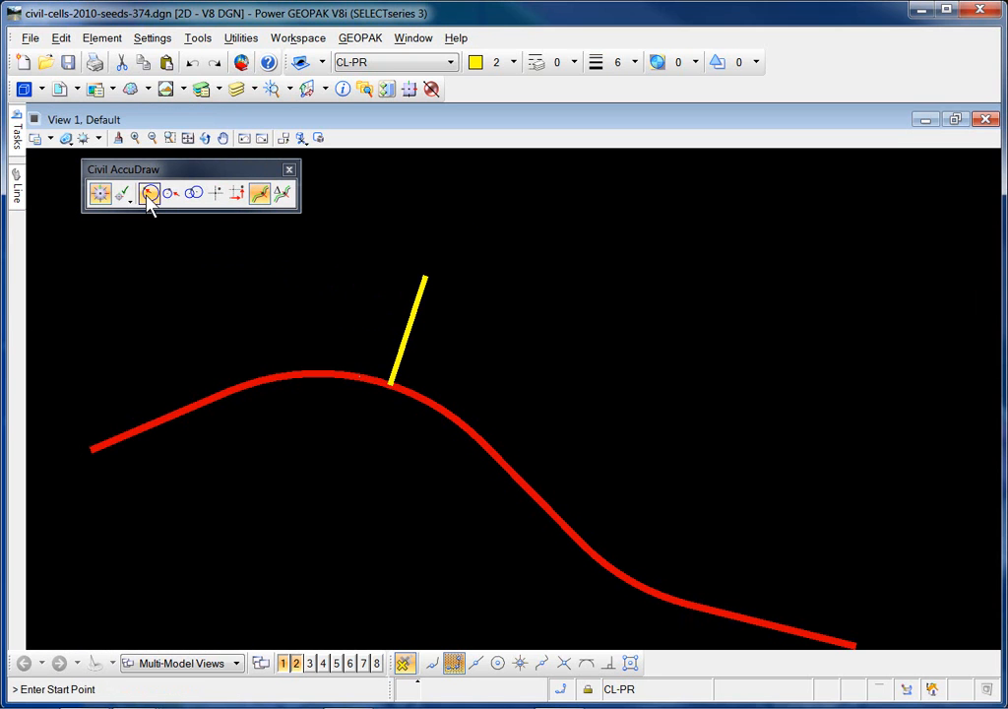
{"action": "left_click", "coordinate": [149, 194]}
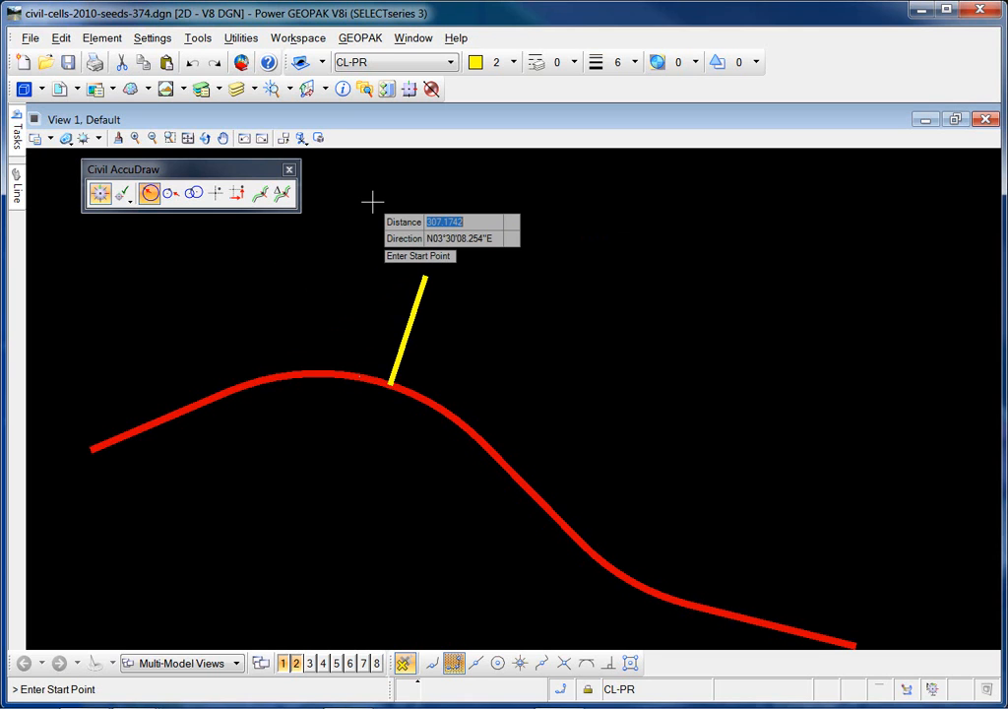
{"action": "right_click", "coordinate": [372, 201]}
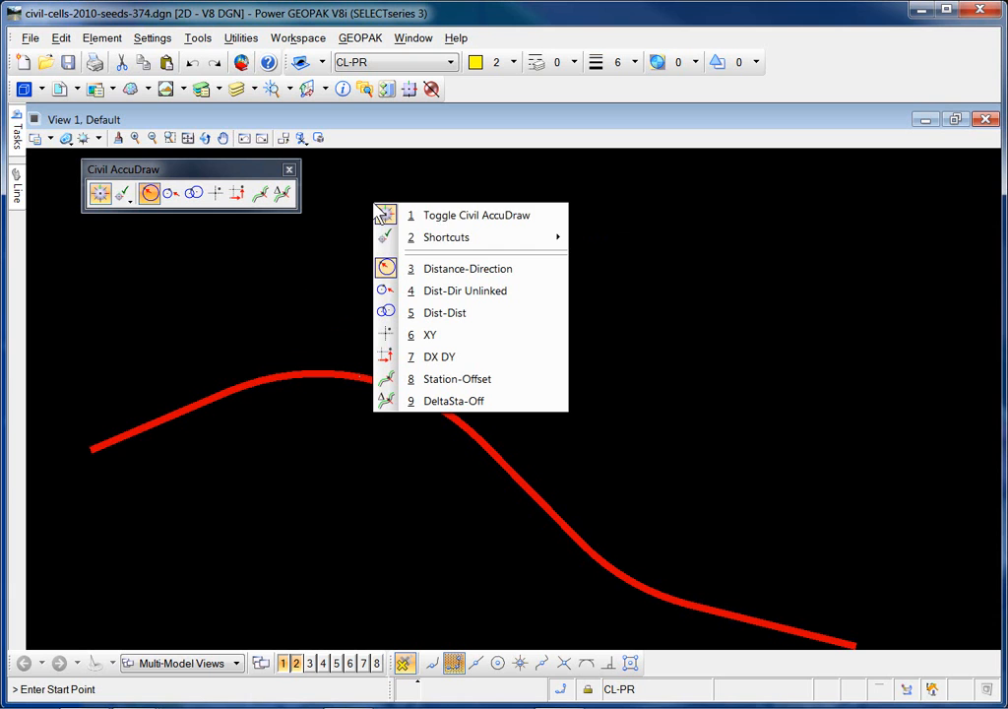
{"action": "mouse_move", "coordinate": [473, 239]}
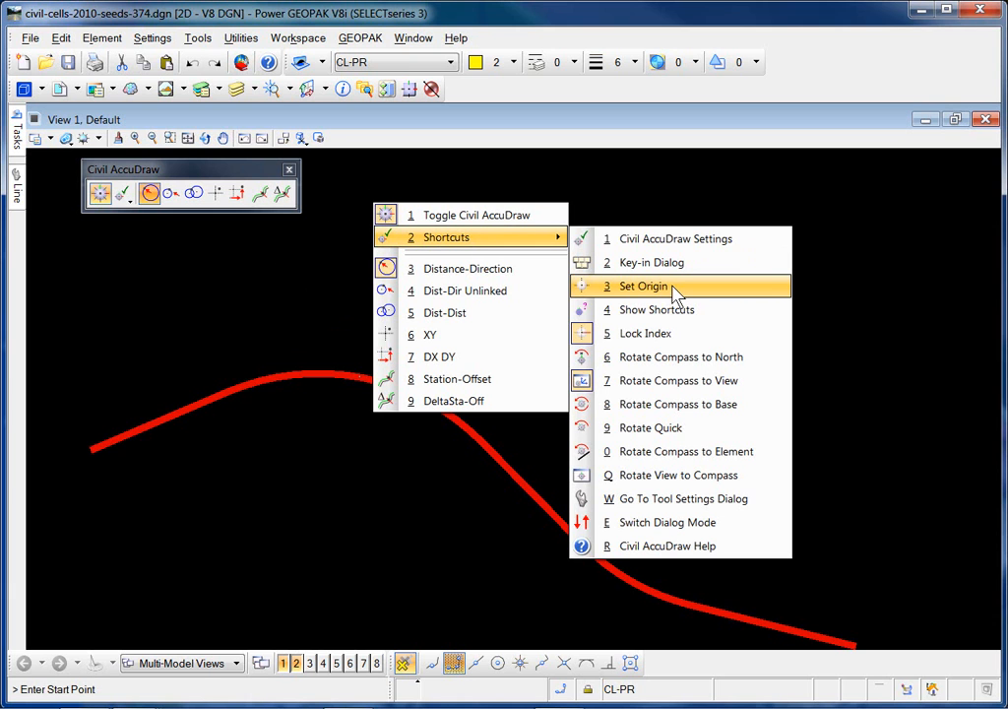
{"action": "left_click", "coordinate": [675, 288]}
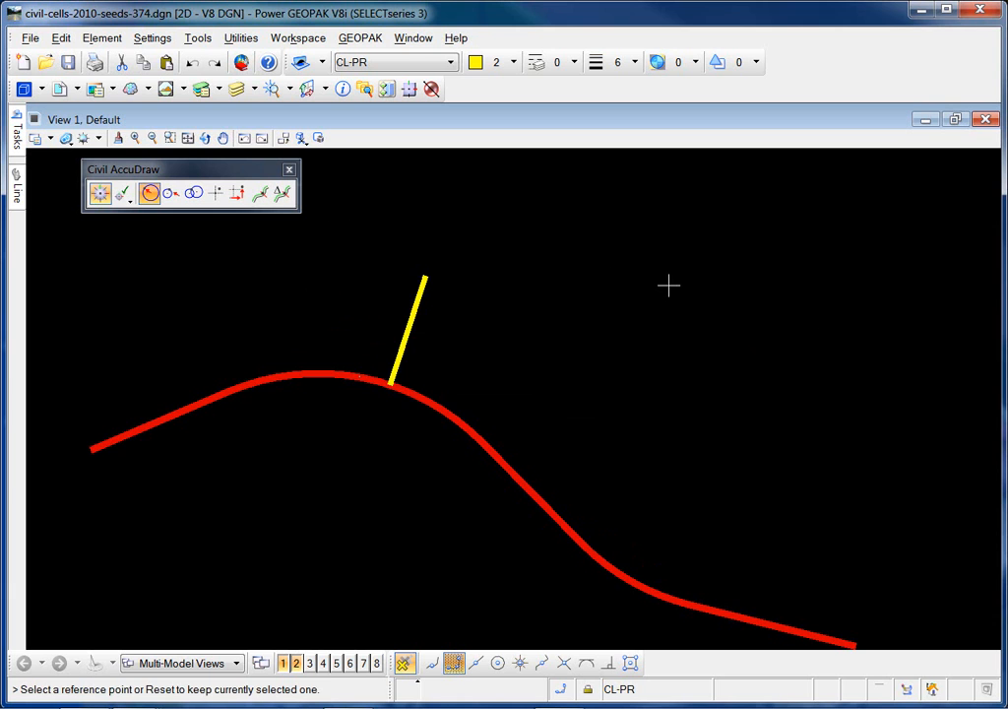
{"action": "left_click", "coordinate": [233, 391]}
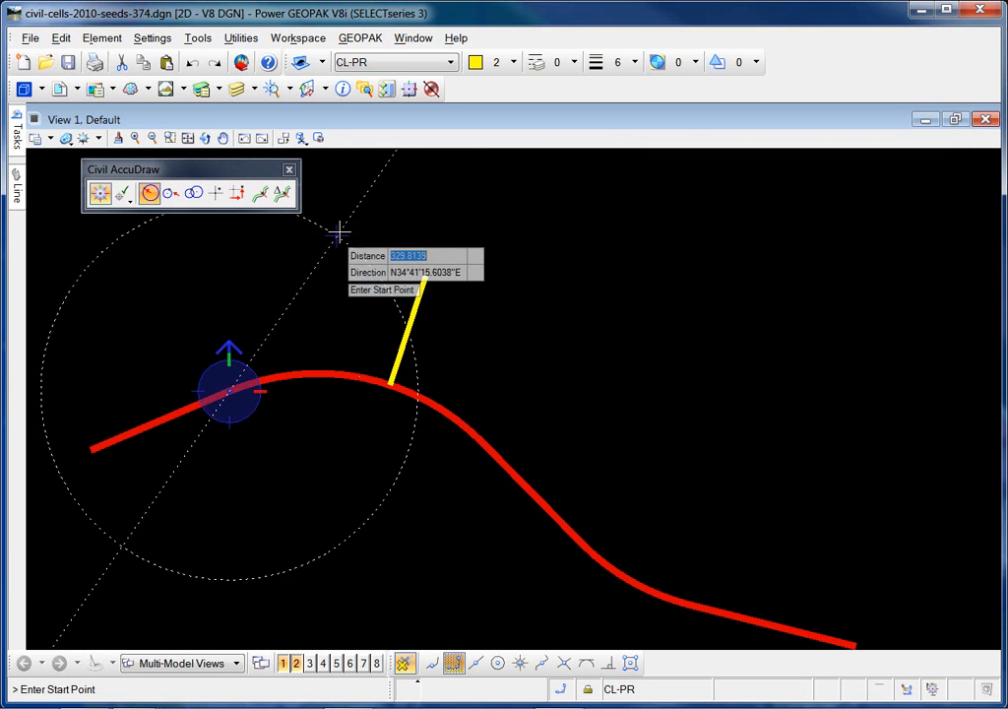
{"action": "type", "text": "400"}
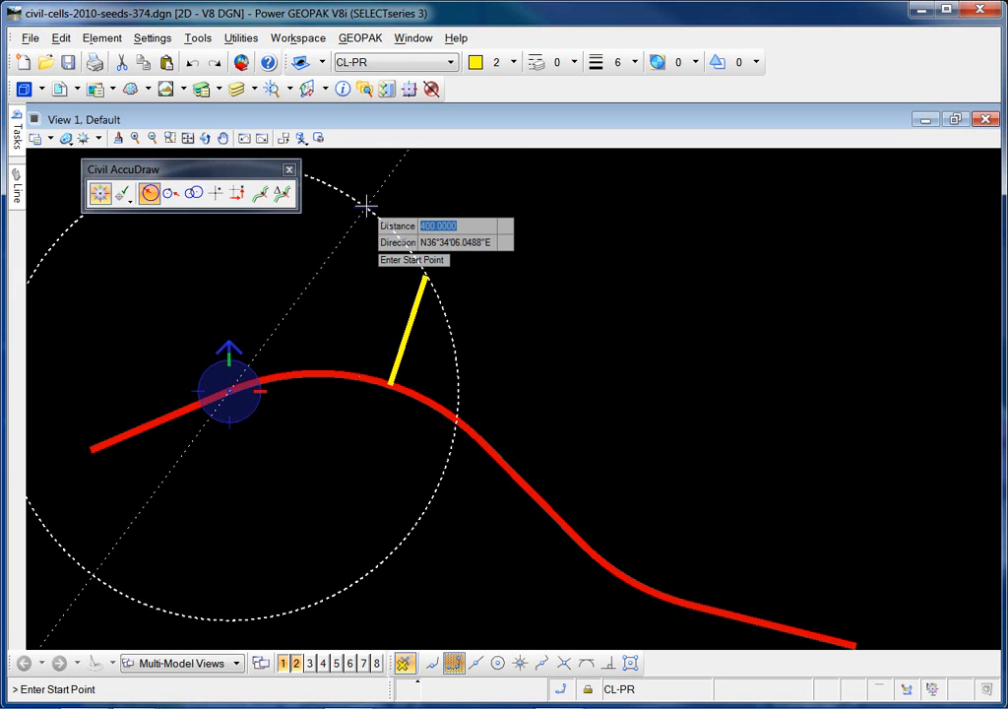
{"action": "key", "text": "End"}
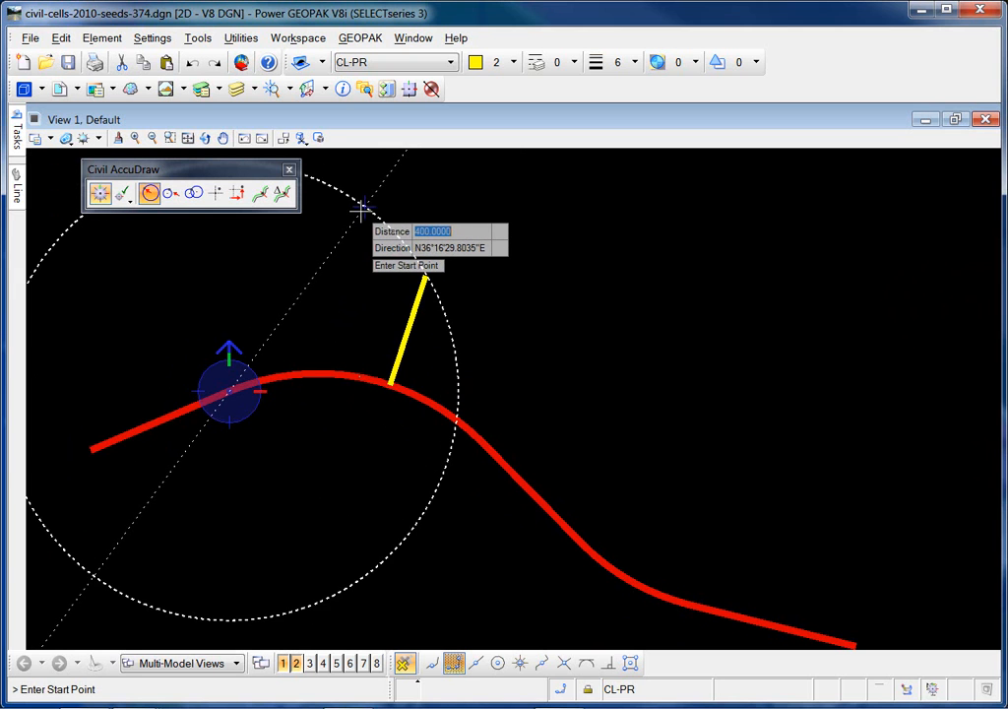
{"action": "type", "text": "400"}
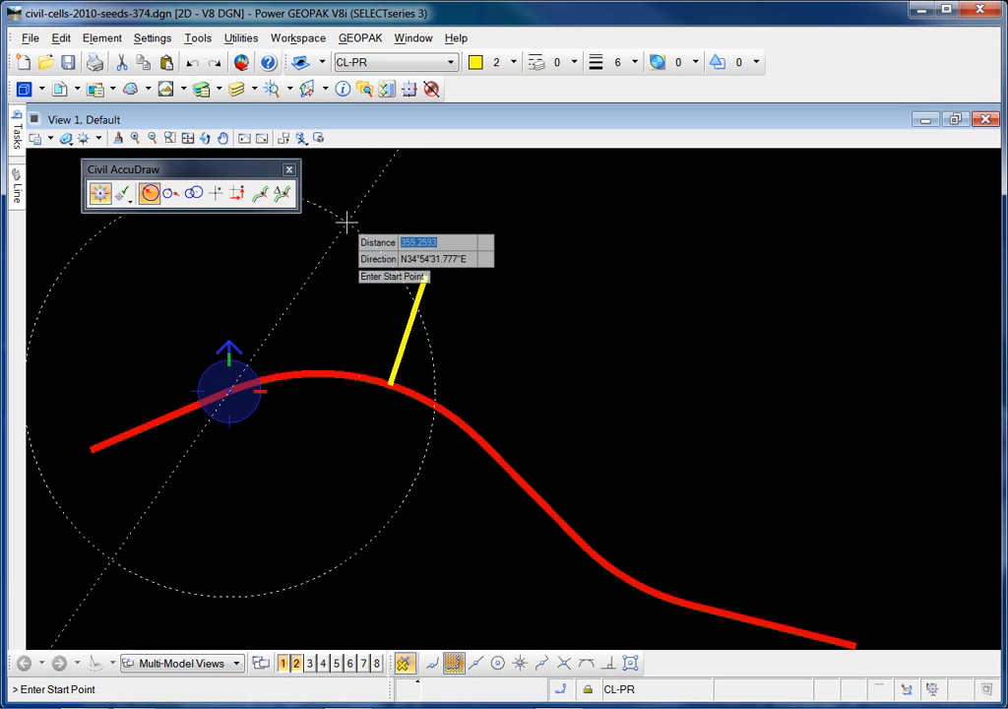
- Place the line's start point at distance 350 and direction N35E from the start of the red alignment's first curve
{"action": "type", "text": "350"}
{"action": "key", "text": "Tab"}
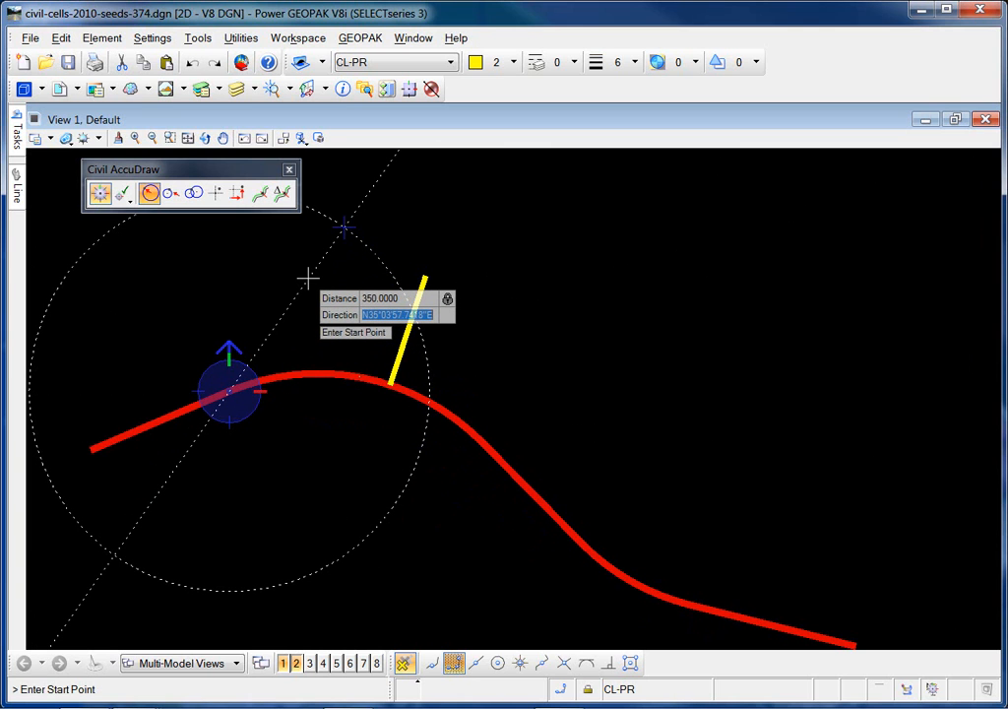
{"action": "type", "text": "N35E"}
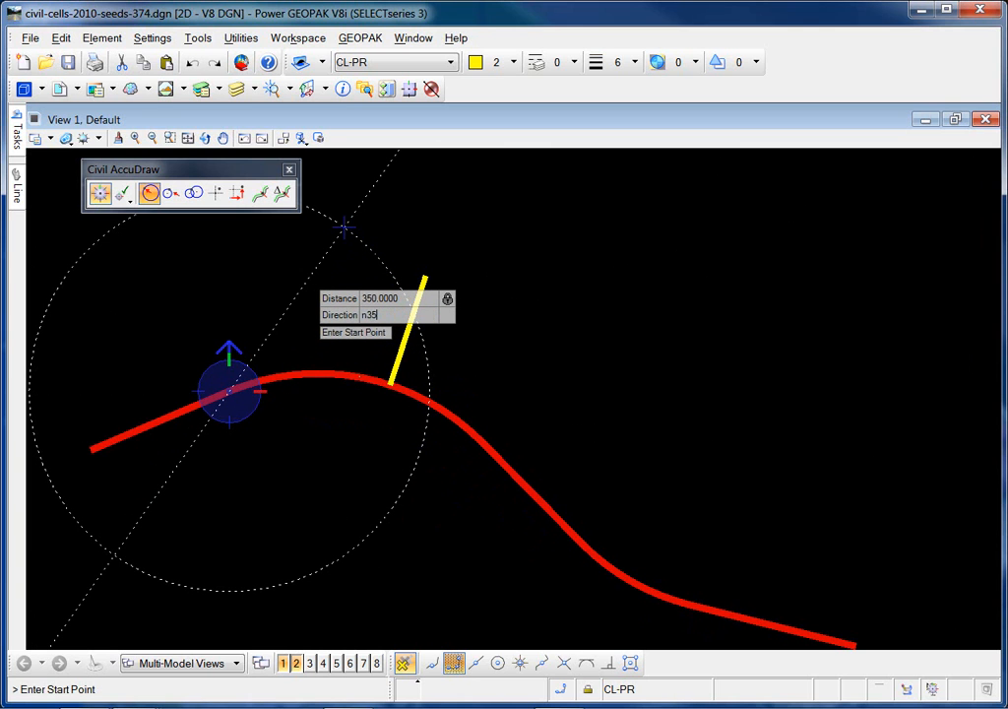
{"action": "key", "text": "Tab"}
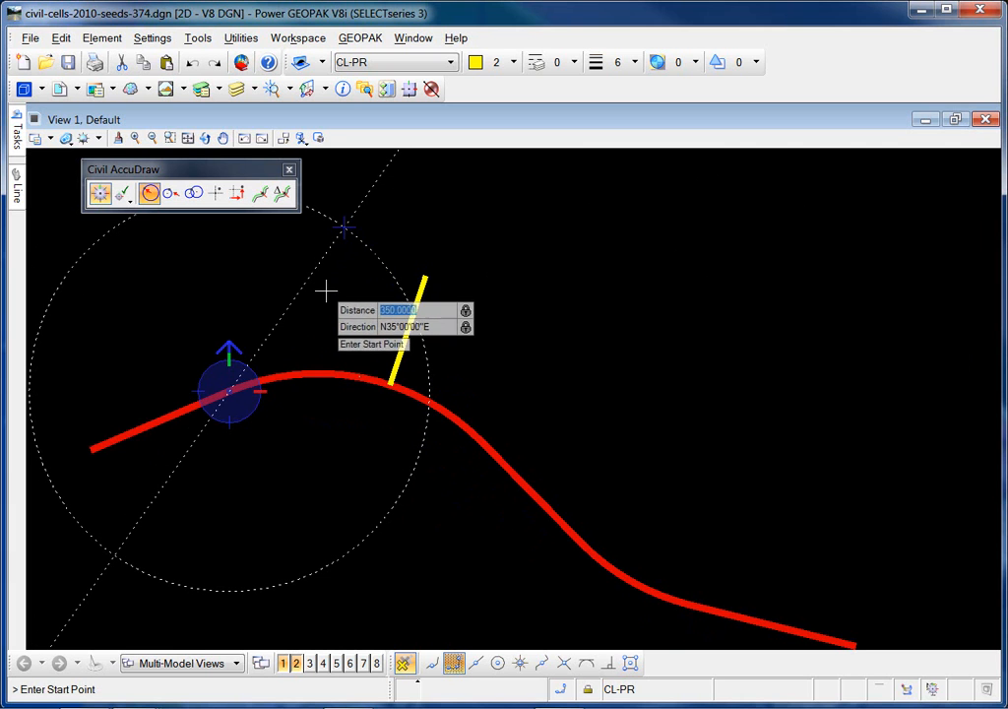
{"action": "left_click", "coordinate": [364, 240]}
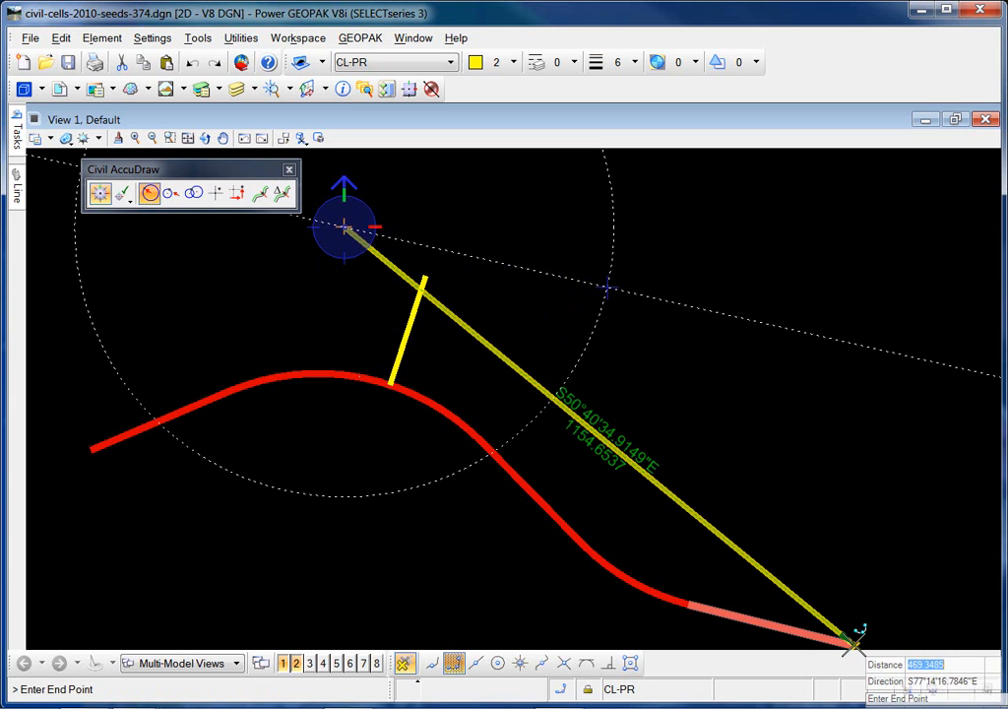
- Switch to Station-Offset input and end the line at station 13+00, offset -230 from the red alignment
{"action": "key", "text": "o"}
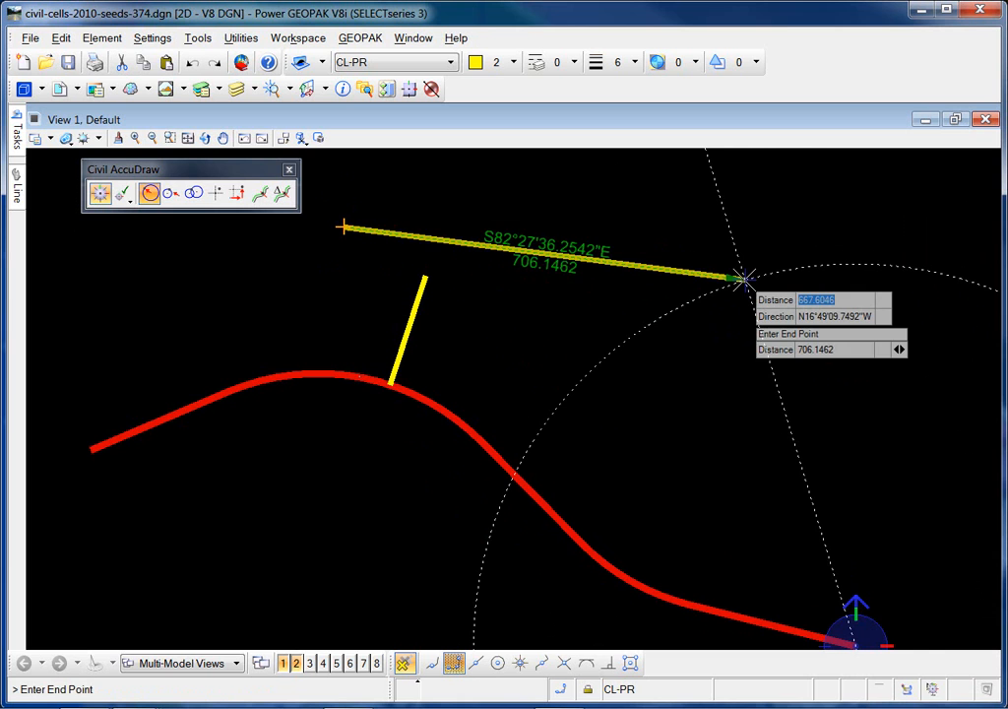
{"action": "left_click", "coordinate": [259, 193]}
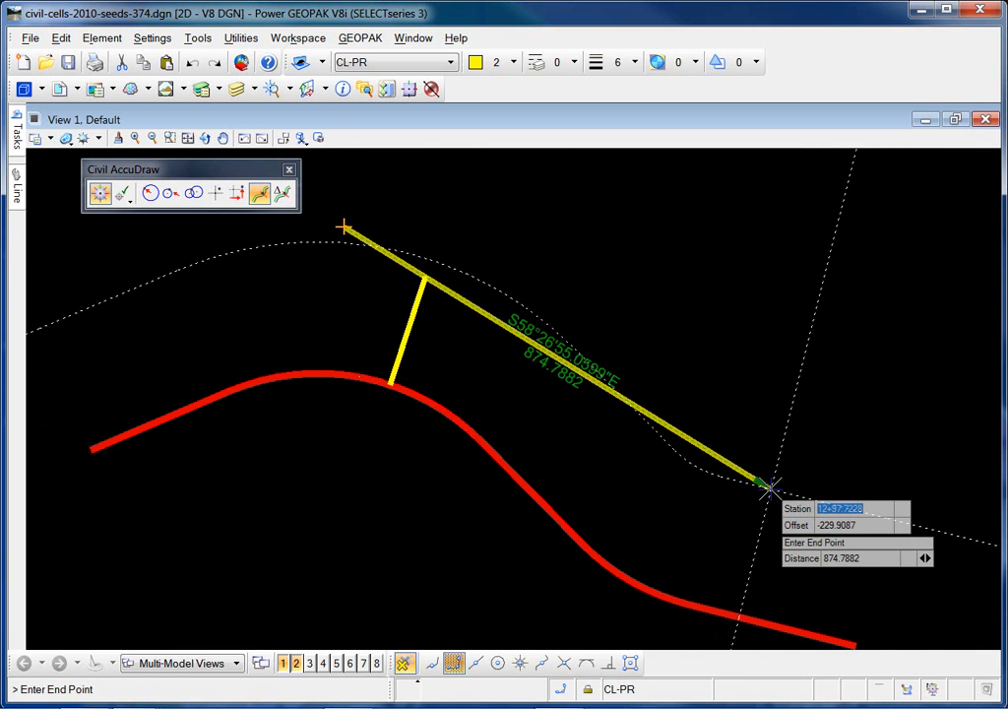
{"action": "type", "text": "1300"}
{"action": "key", "text": "Tab"}
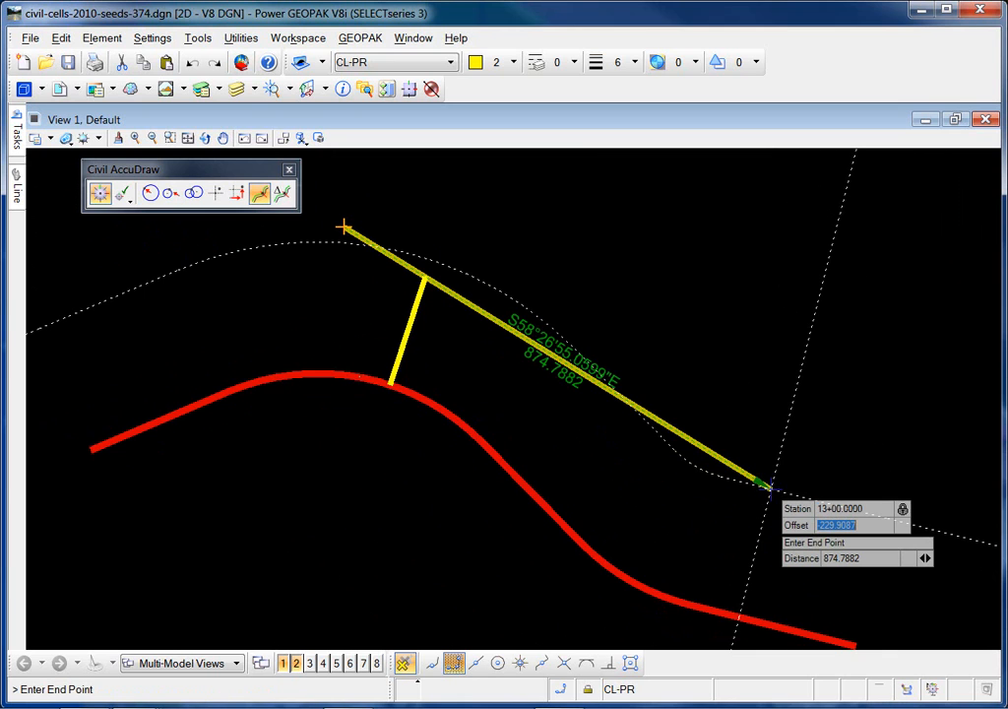
{"action": "type", "text": "-230"}
{"action": "key", "text": "Tab"}
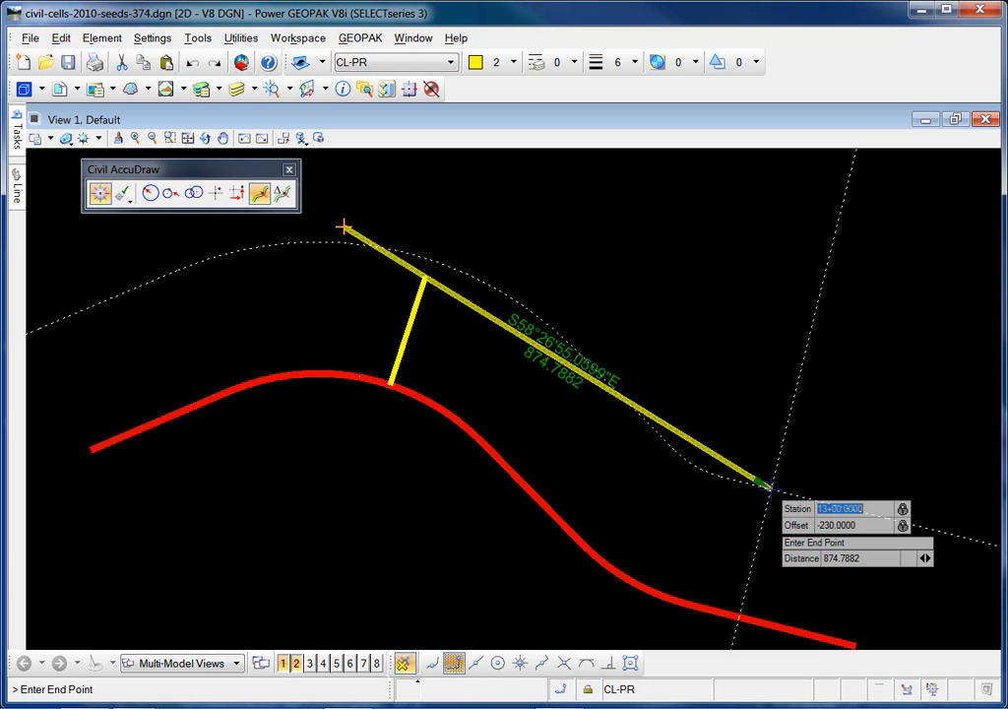
{"action": "left_click", "coordinate": [795, 500]}
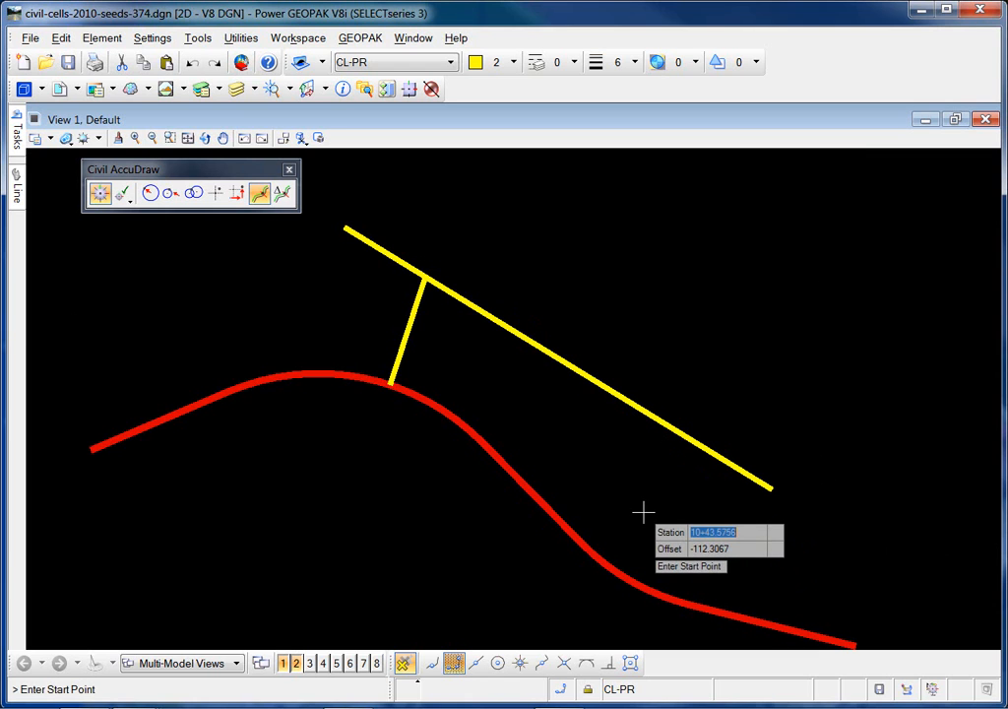
- Leave the line command and set the new line's start point to distance 375 and direction N40E
{"action": "type", "text": "1"}
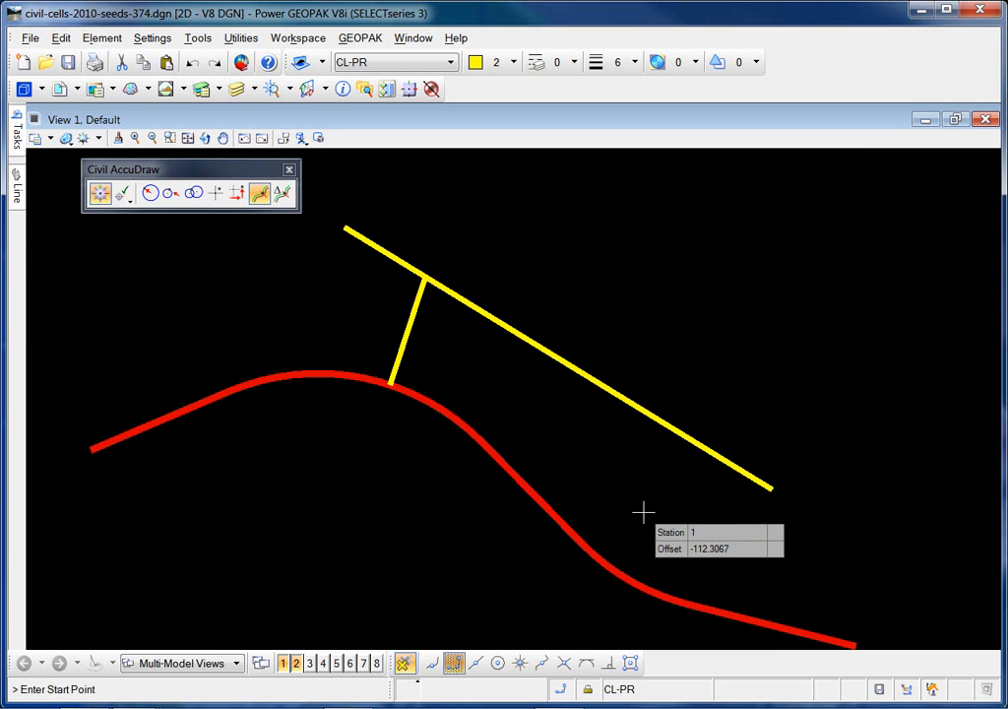
{"action": "key", "text": "Escape"}
{"action": "left_click", "coordinate": [617, 402]}
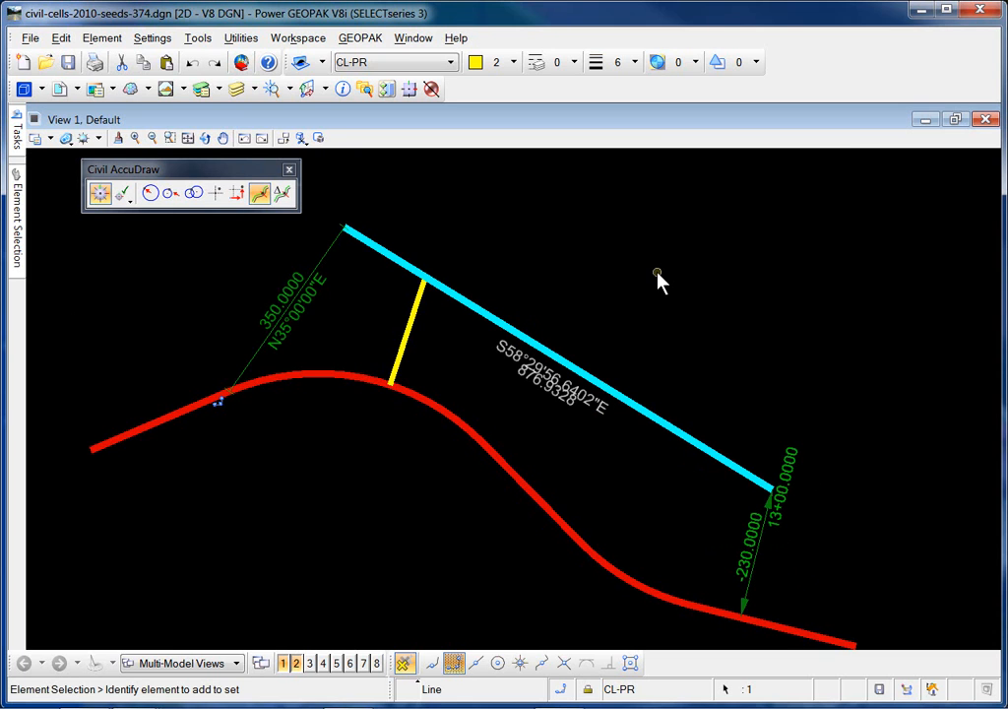
{"action": "left_click", "coordinate": [268, 320]}
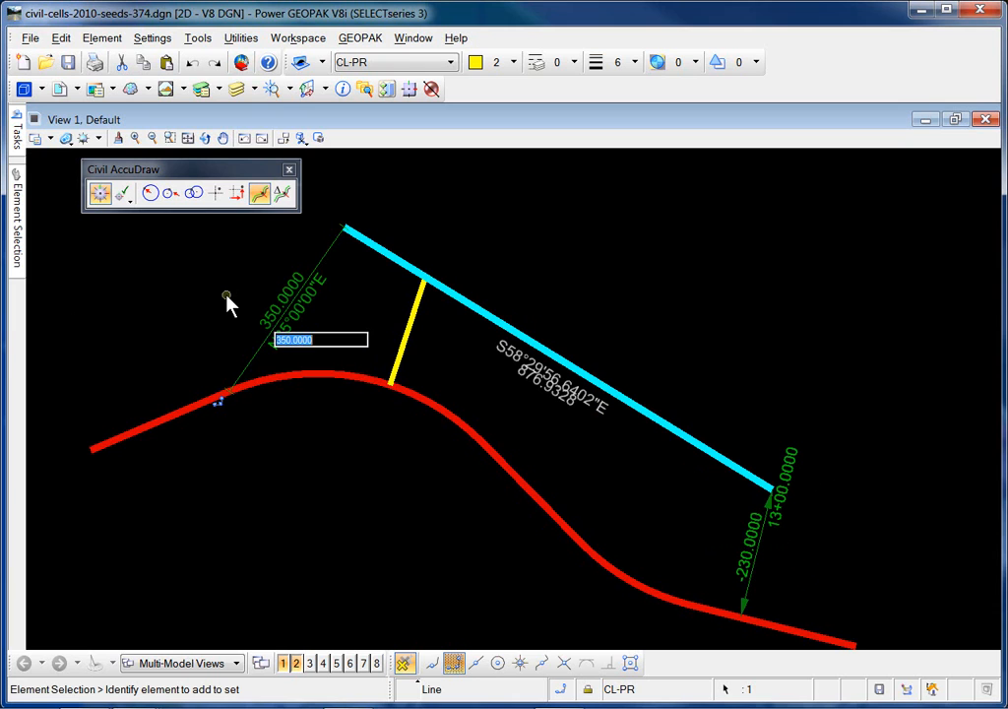
{"action": "type", "text": "375"}
{"action": "key", "text": "Return"}
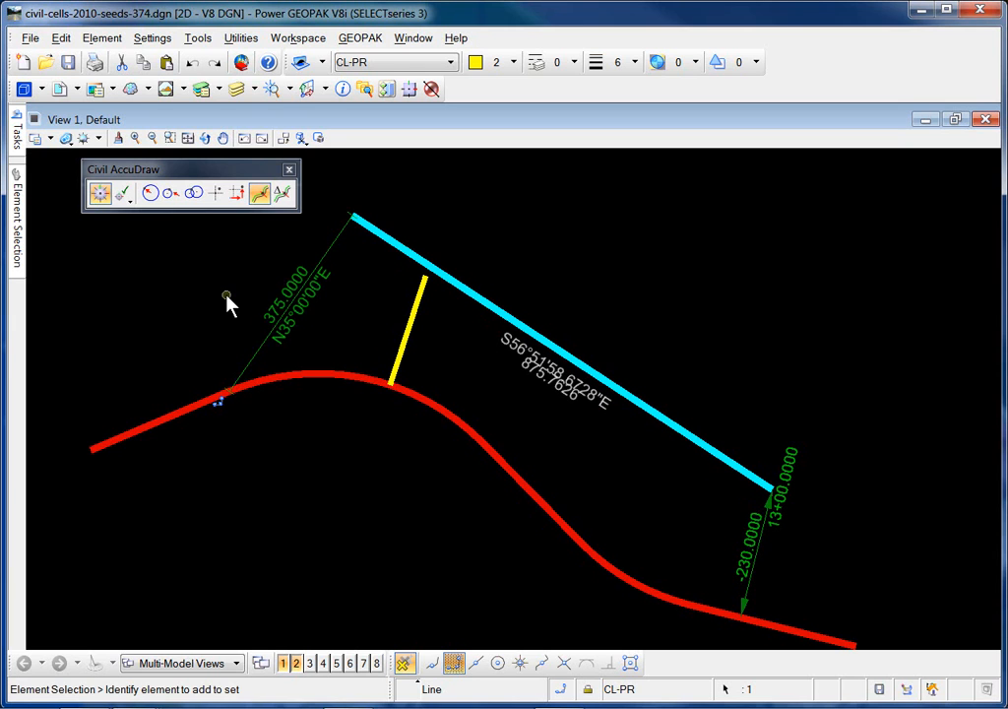
{"action": "left_click", "coordinate": [313, 300]}
{"action": "type", "text": "n40"}
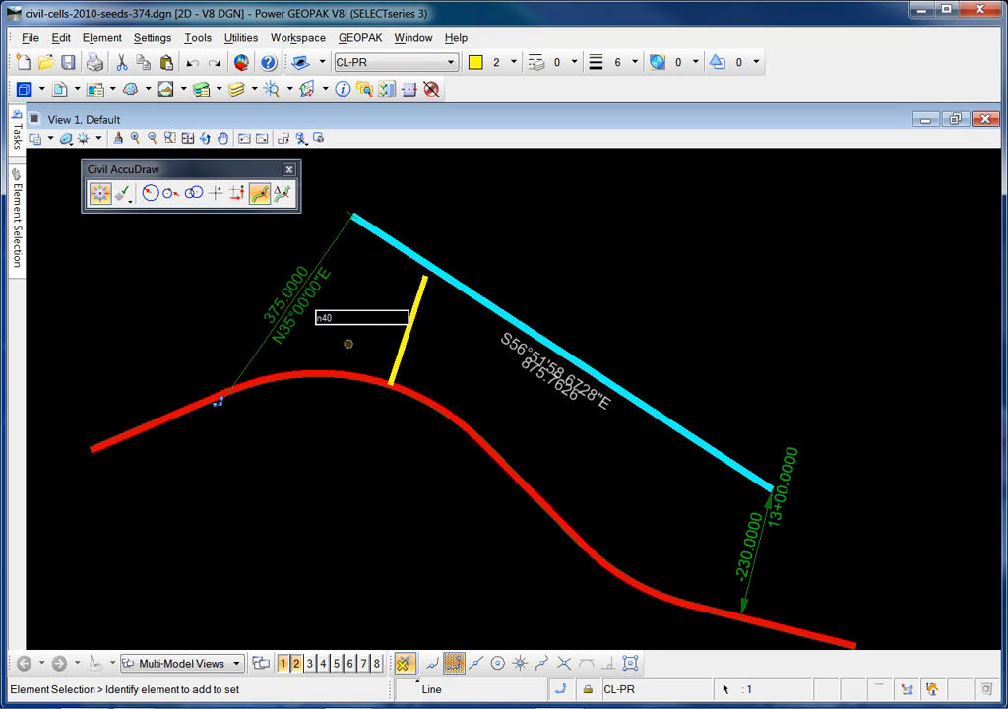
{"action": "key", "text": "Return"}
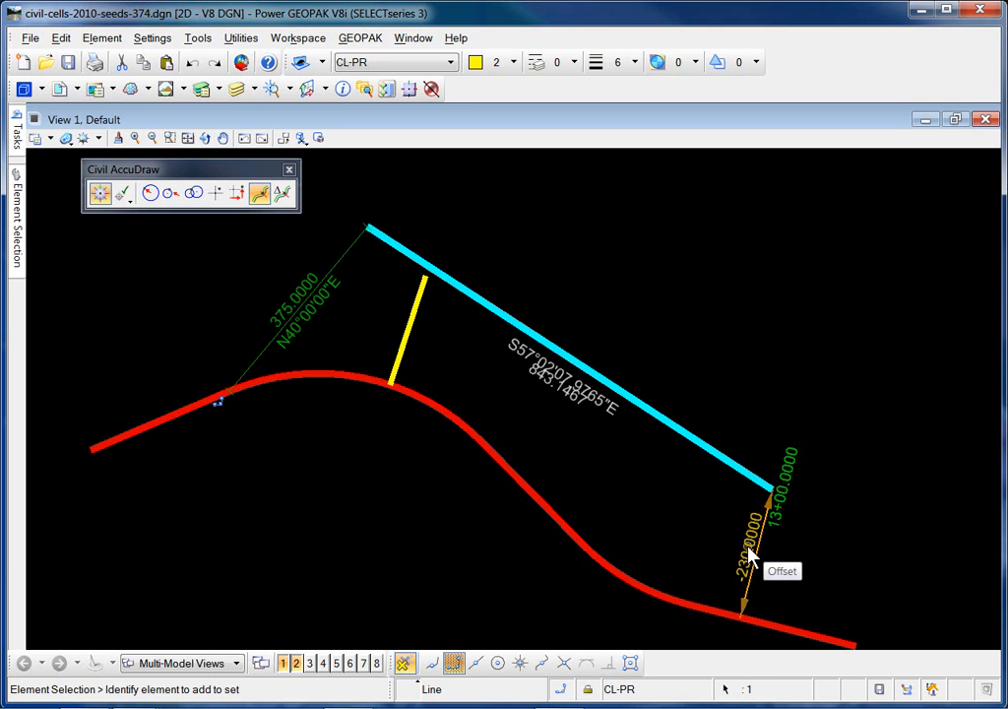
- Set the long yellow line's end offset to -250 and deselect the line
{"action": "left_click", "coordinate": [750, 556]}
{"action": "type", "text": "-250"}
{"action": "key", "text": "Return"}
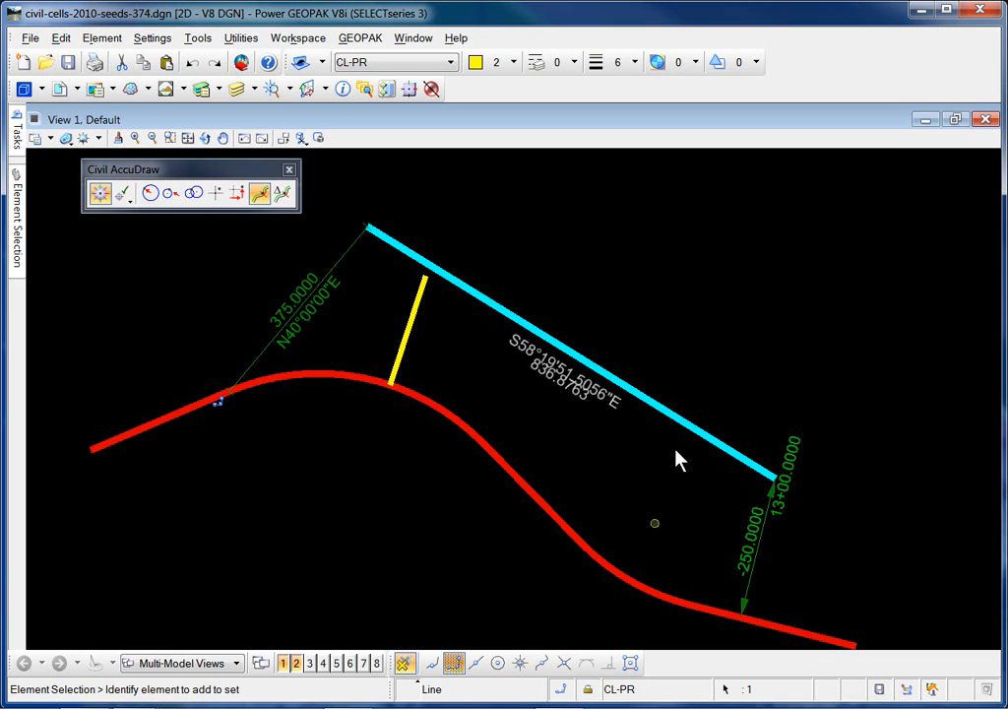
{"action": "left_click", "coordinate": [671, 466]}
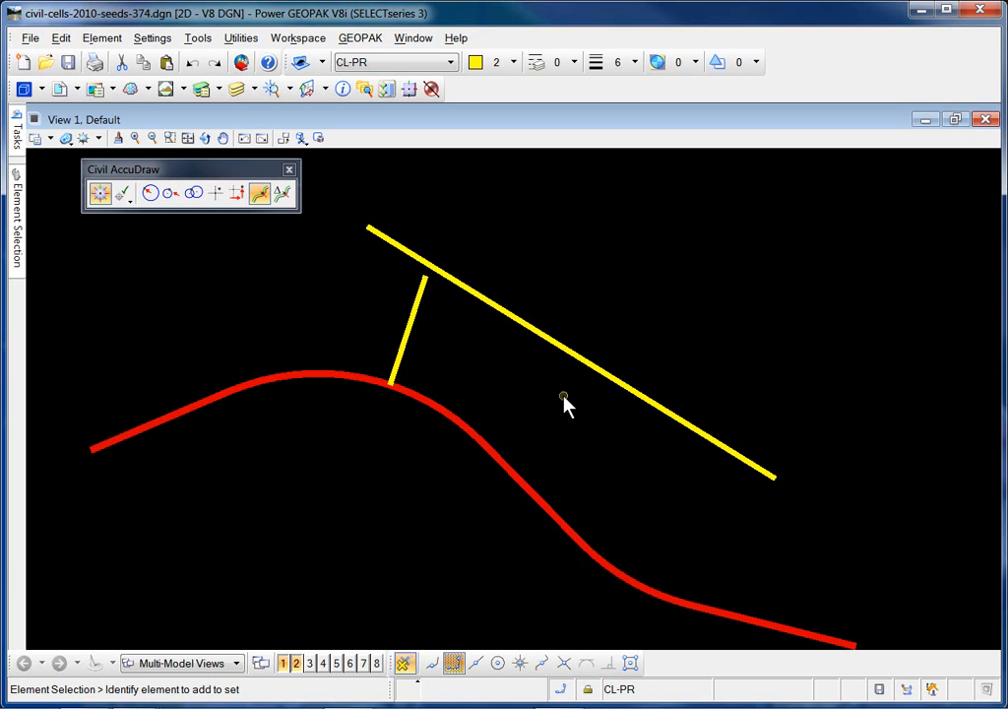
- Start another line in Dist-Dist mode from the southeast end of the long yellow line
{"action": "left_click", "coordinate": [194, 194]}
{"action": "left_click", "coordinate": [193, 198]}
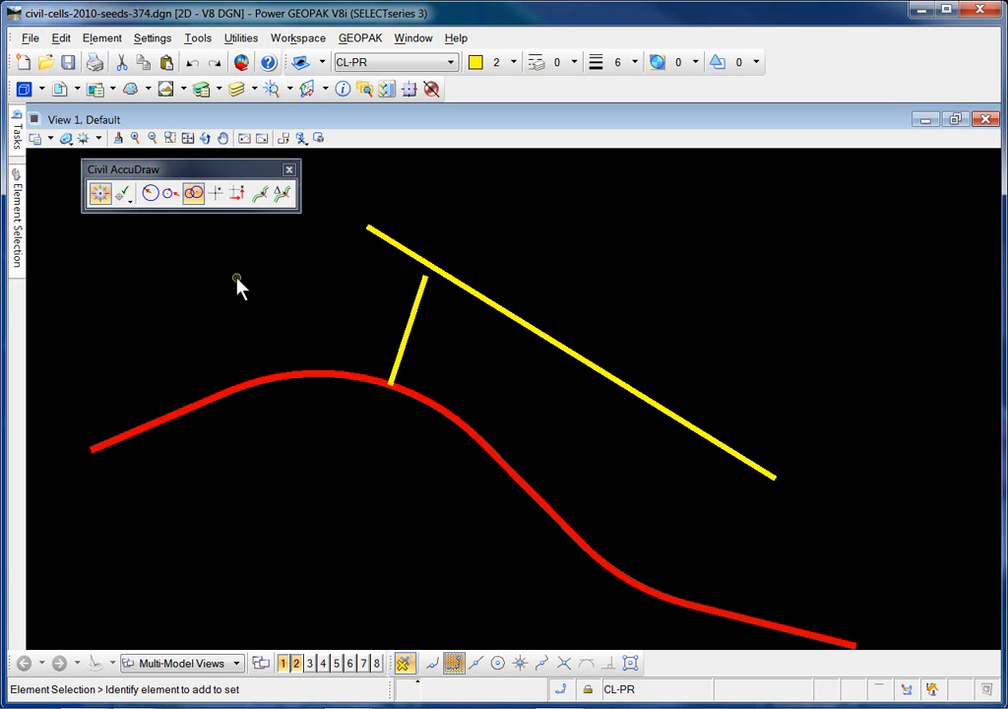
{"action": "mouse_move", "coordinate": [17, 138]}
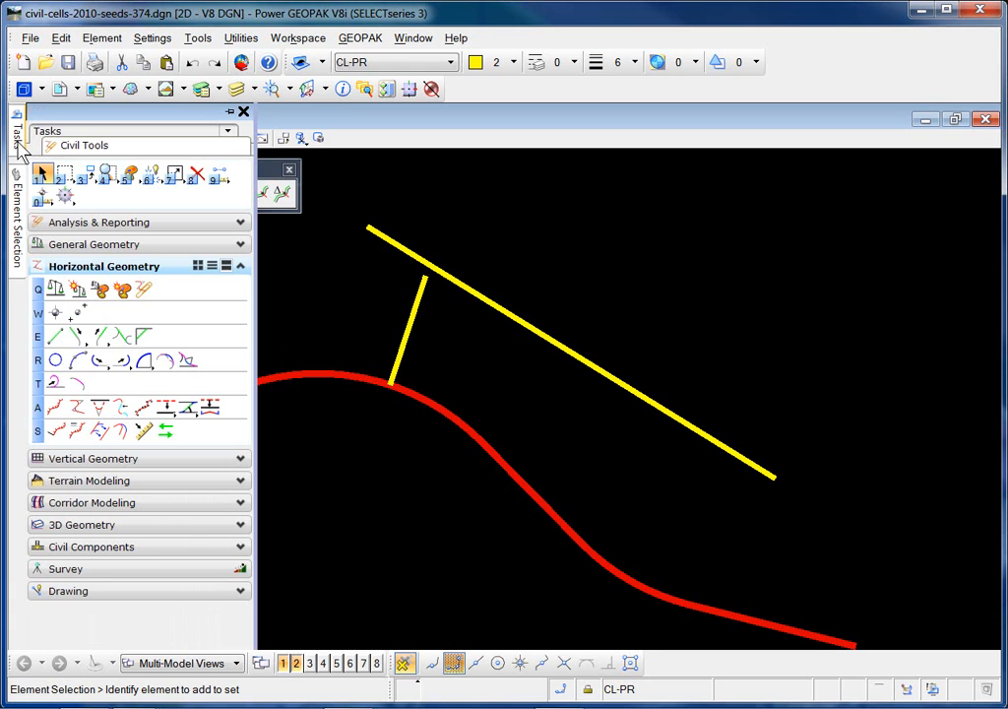
{"action": "left_click", "coordinate": [55, 338]}
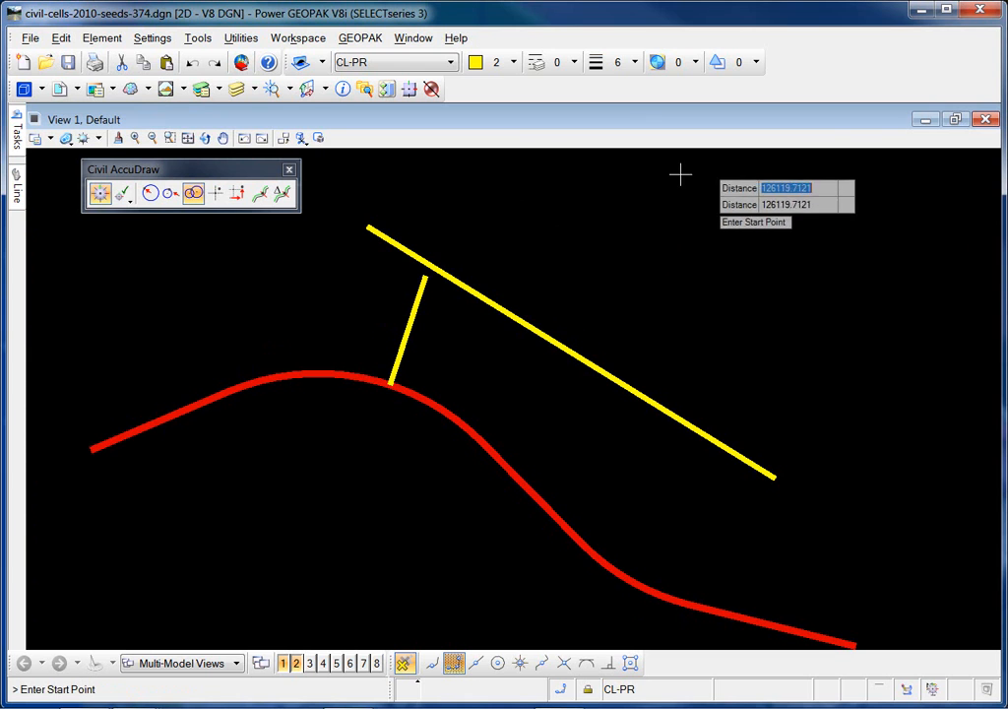
{"action": "left_click", "coordinate": [774, 476]}
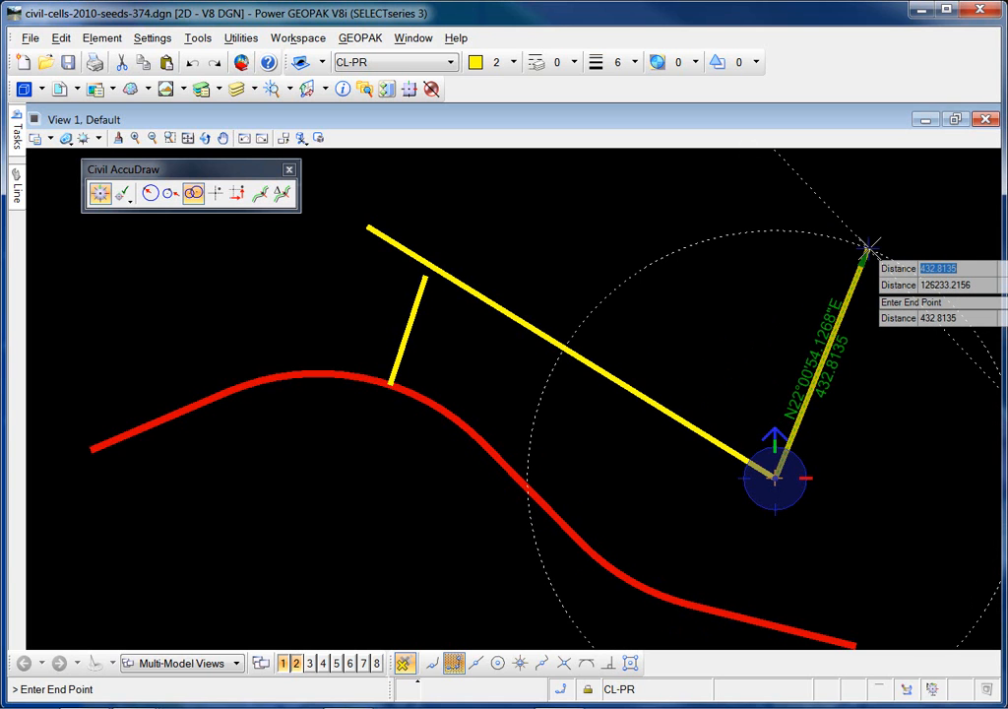
- Set the first distance origin in open space east of the line's start point and the second in open space to its northwest
{"action": "key", "text": "o"}
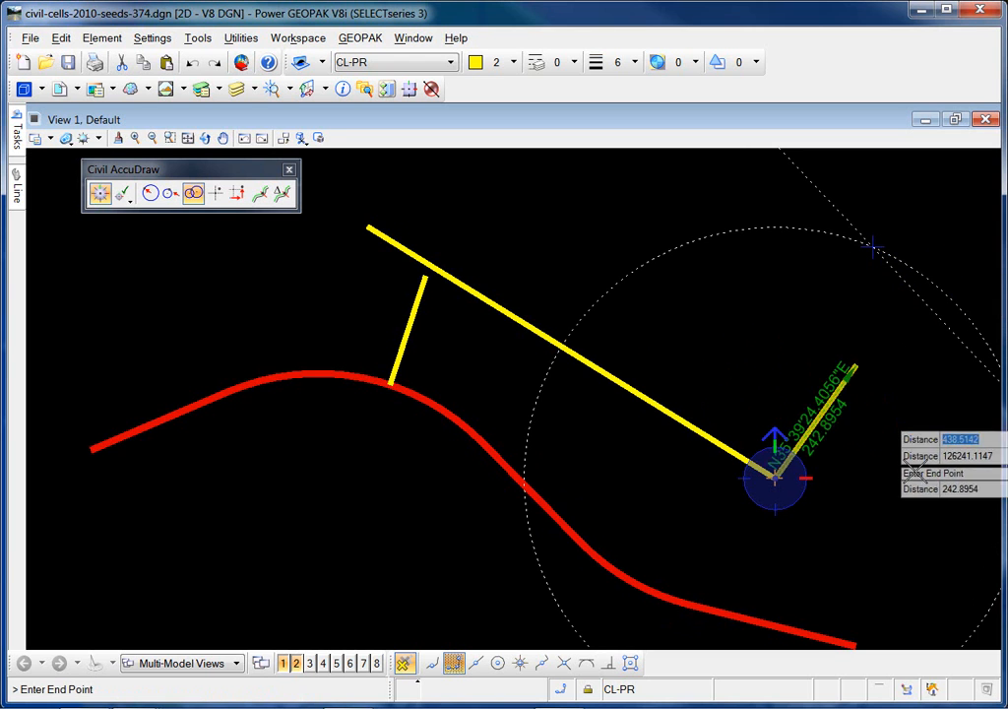
{"action": "left_click", "coordinate": [919, 481]}
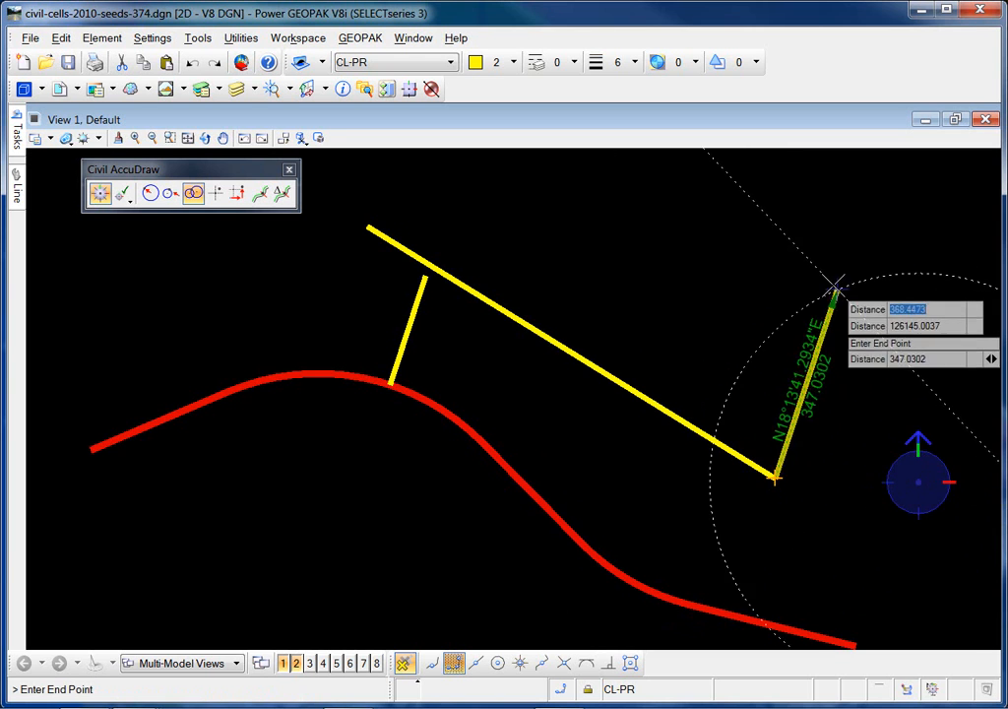
{"action": "key", "text": "Tab"}
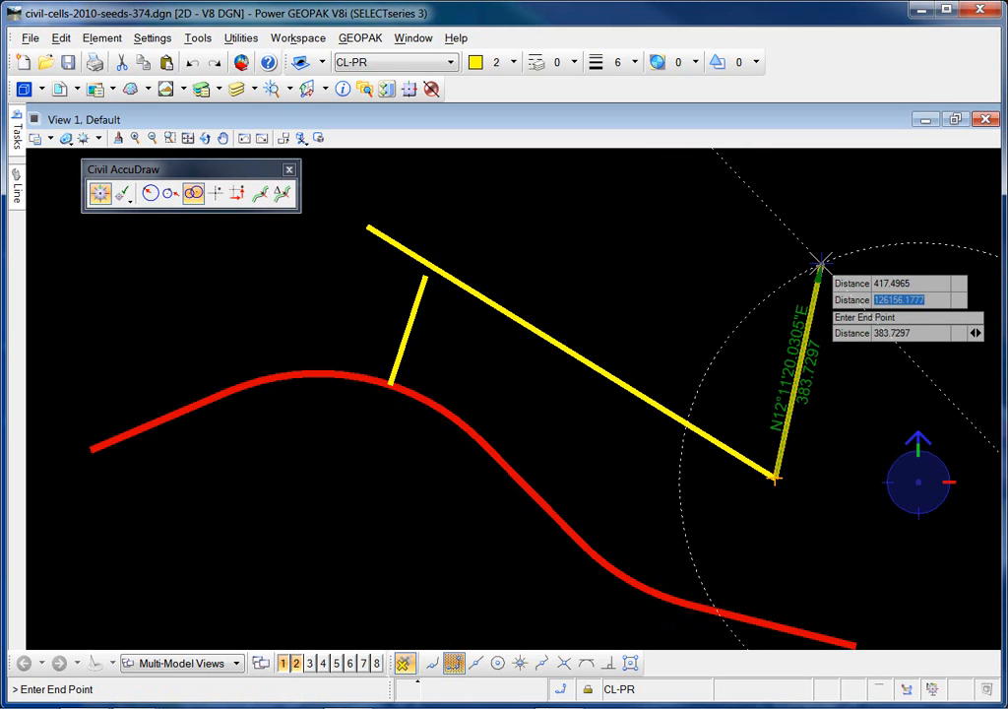
{"action": "right_click", "coordinate": [825, 263]}
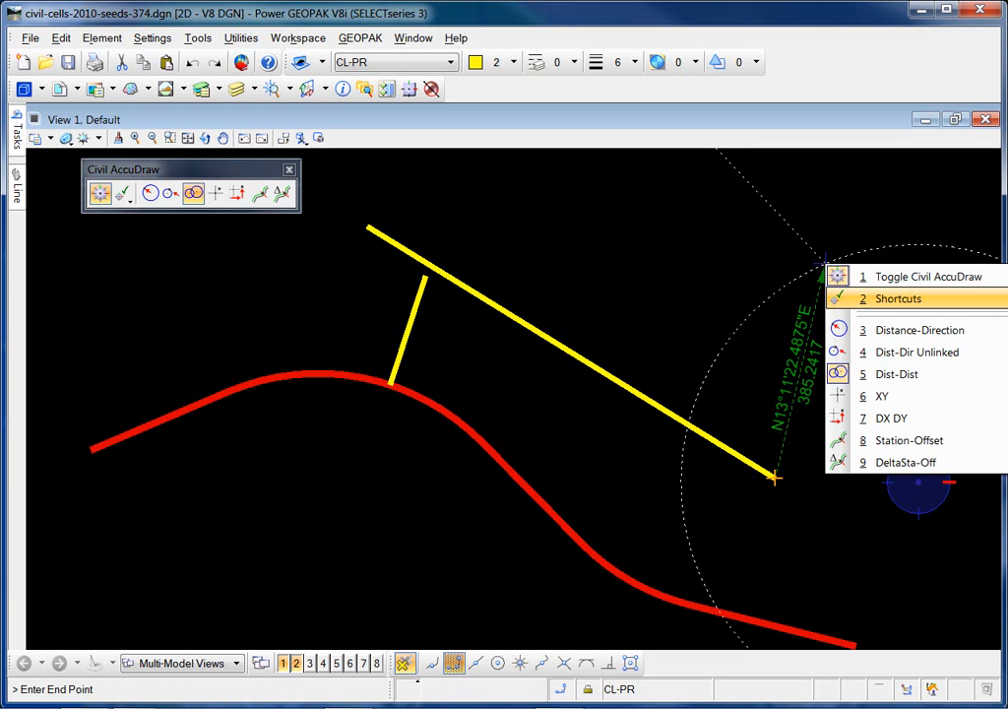
{"action": "left_click", "coordinate": [775, 244]}
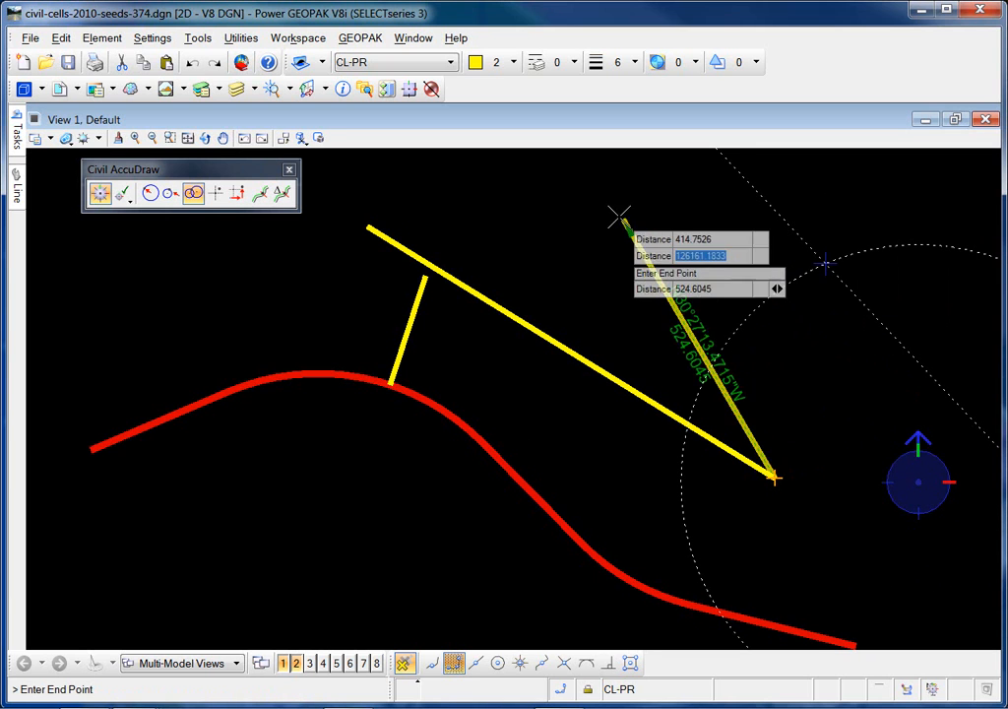
{"action": "key", "text": "o"}
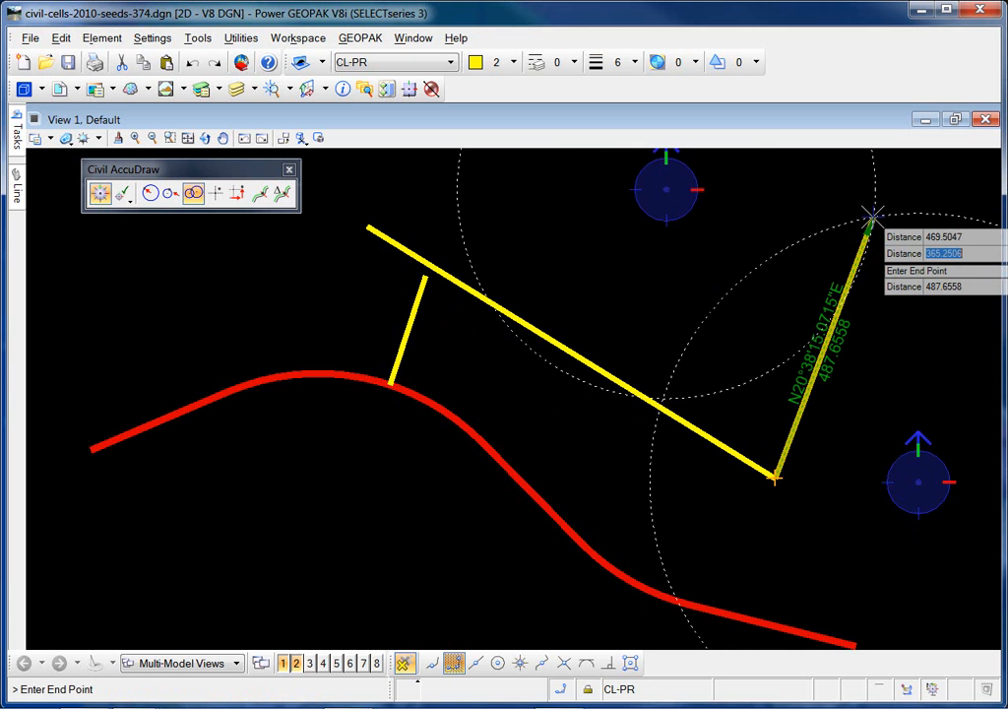
- End the line at distance 475 from the first origin and 350 from the second, and leave the line command
{"action": "key", "text": "Tab"}
{"action": "key", "text": "Tab"}
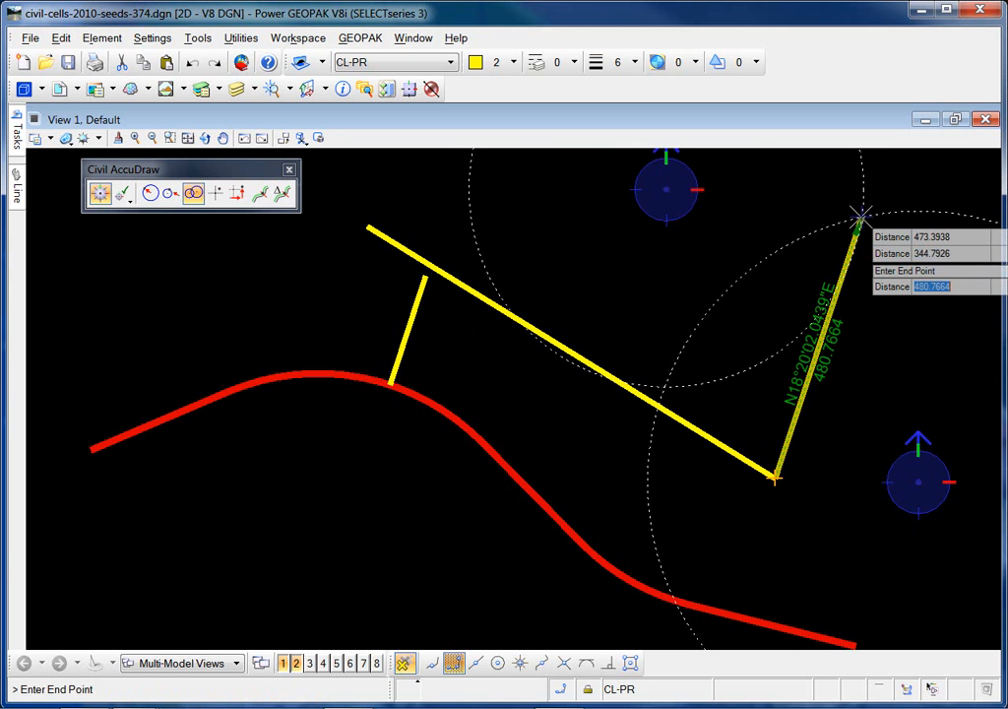
{"action": "type", "text": "475"}
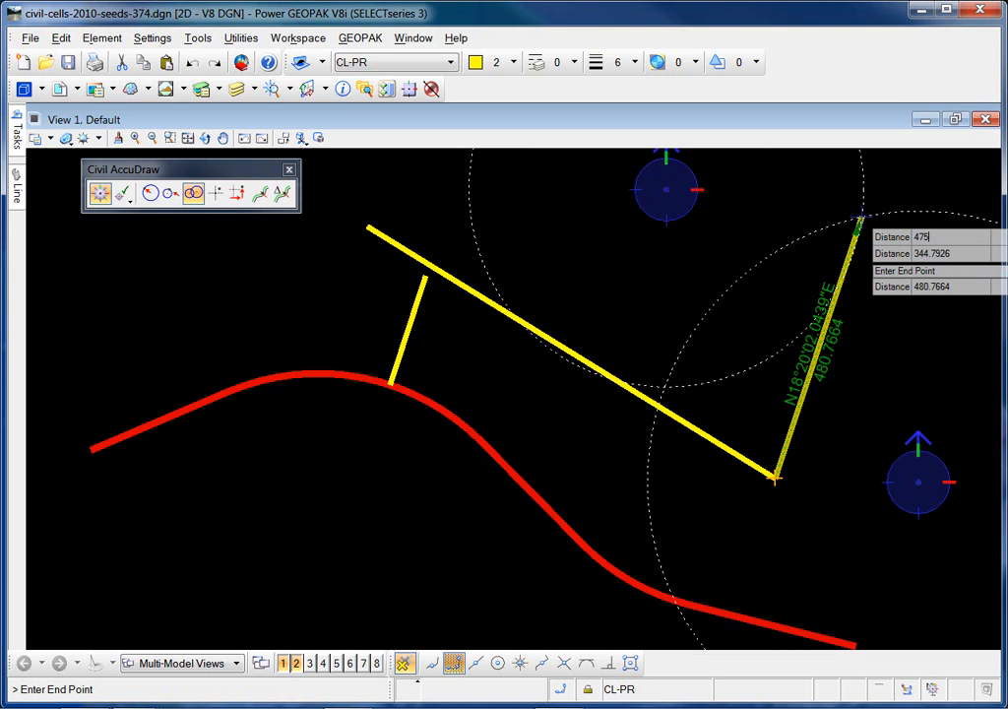
{"action": "key", "text": "Tab"}
{"action": "type", "text": "350"}
{"action": "key", "text": "Tab"}
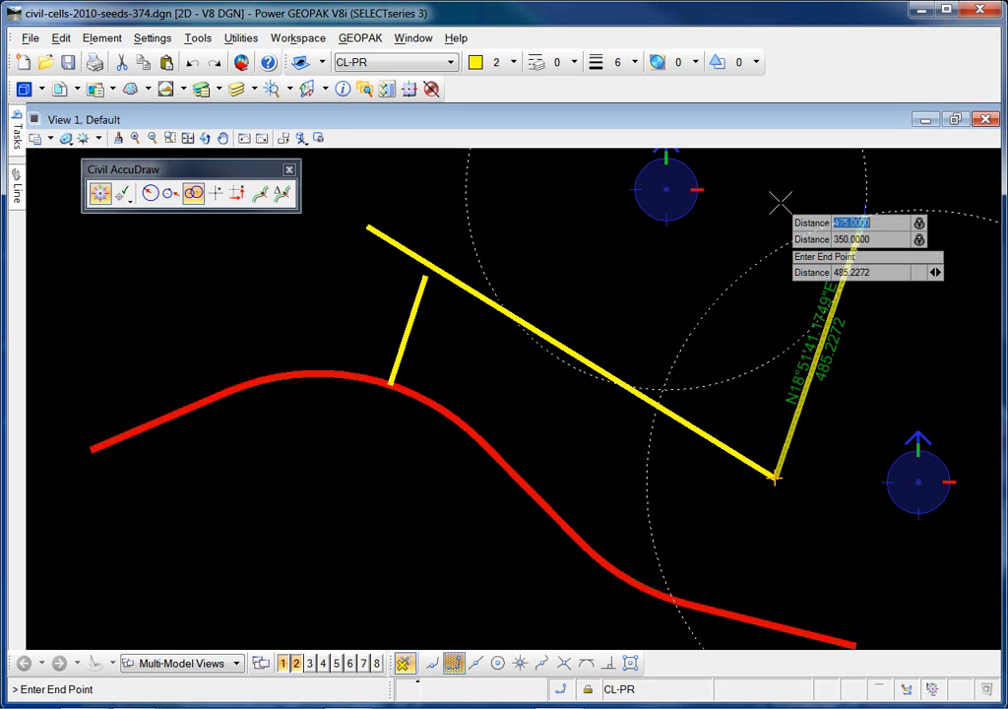
{"action": "left_click", "coordinate": [779, 203]}
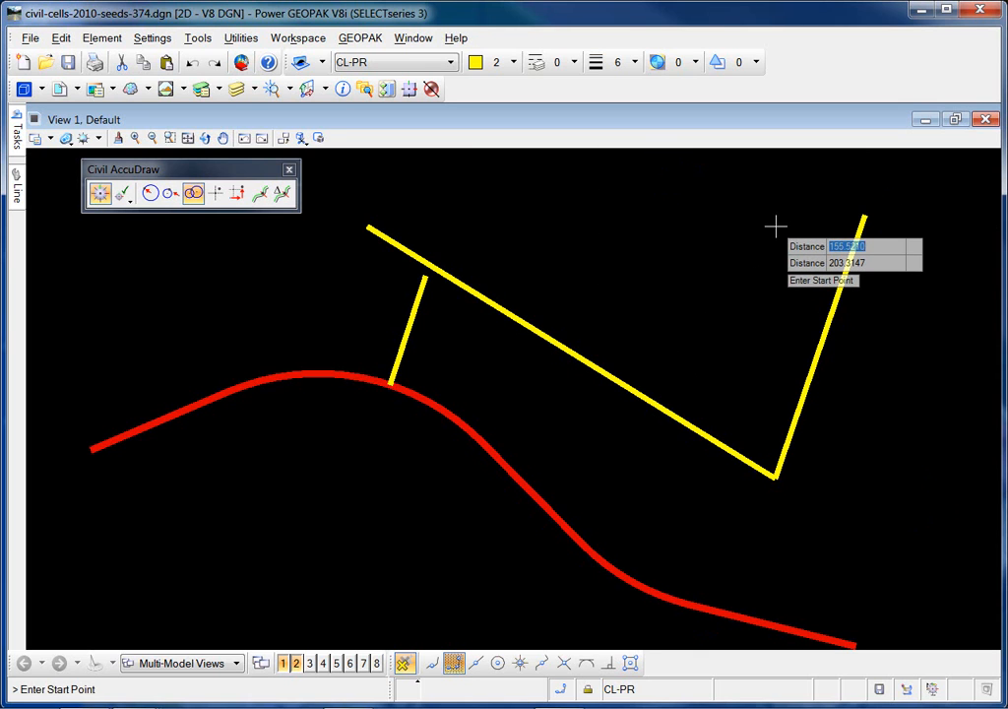
{"action": "key", "text": "Escape"}
{"action": "left_click", "coordinate": [835, 298]}
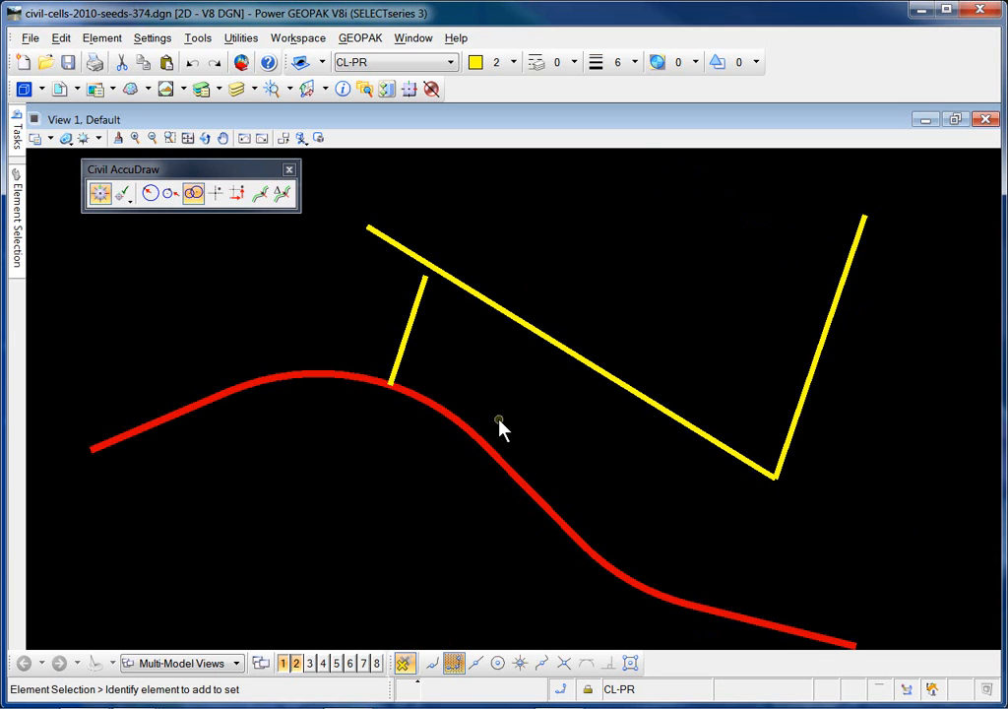
- In Dist-Dist mode, draw a line at distance 400 toward the northeast from the long yellow line's northwest end
{"action": "scroll", "coordinate": [499, 426], "scroll_direction": "down", "scroll_amount": 5}
{"action": "scroll", "coordinate": [528, 350], "scroll_direction": "up", "scroll_amount": 3}
{"action": "scroll", "coordinate": [528, 350], "scroll_direction": "up", "scroll_amount": 2}
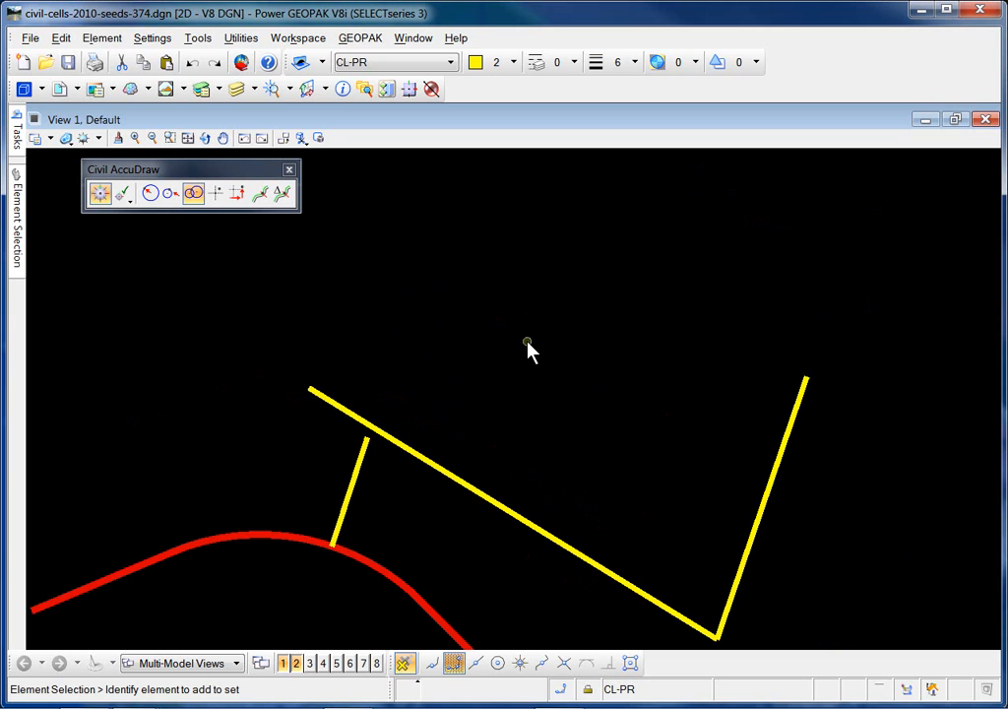
{"action": "mouse_move", "coordinate": [17, 216]}
{"action": "mouse_move", "coordinate": [16, 135]}
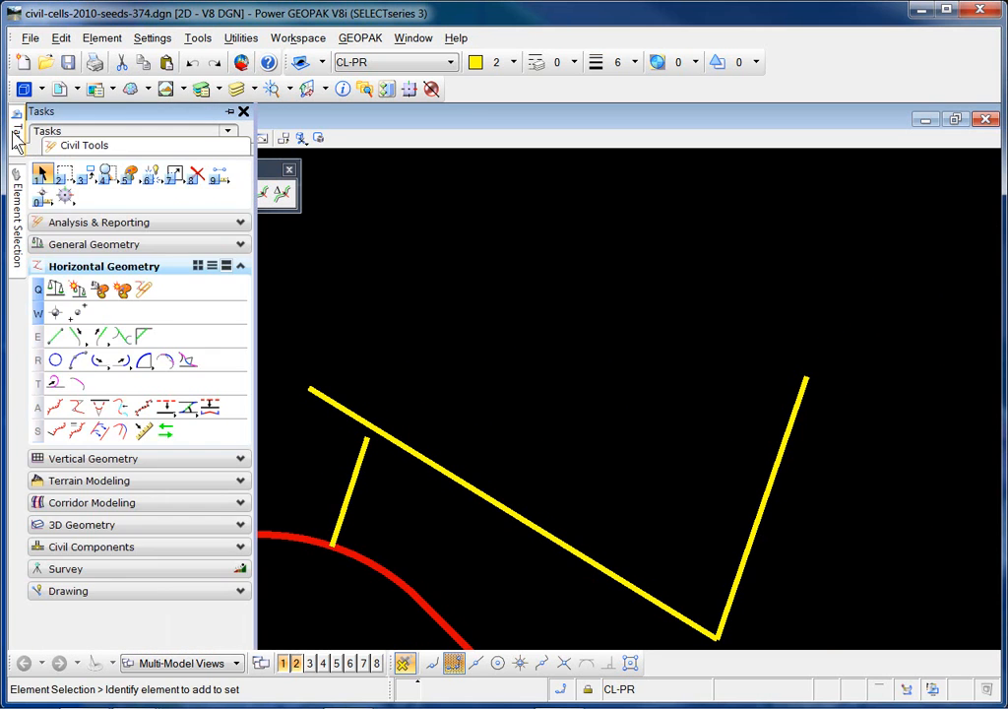
{"action": "left_click", "coordinate": [55, 337]}
{"action": "left_click", "coordinate": [311, 387]}
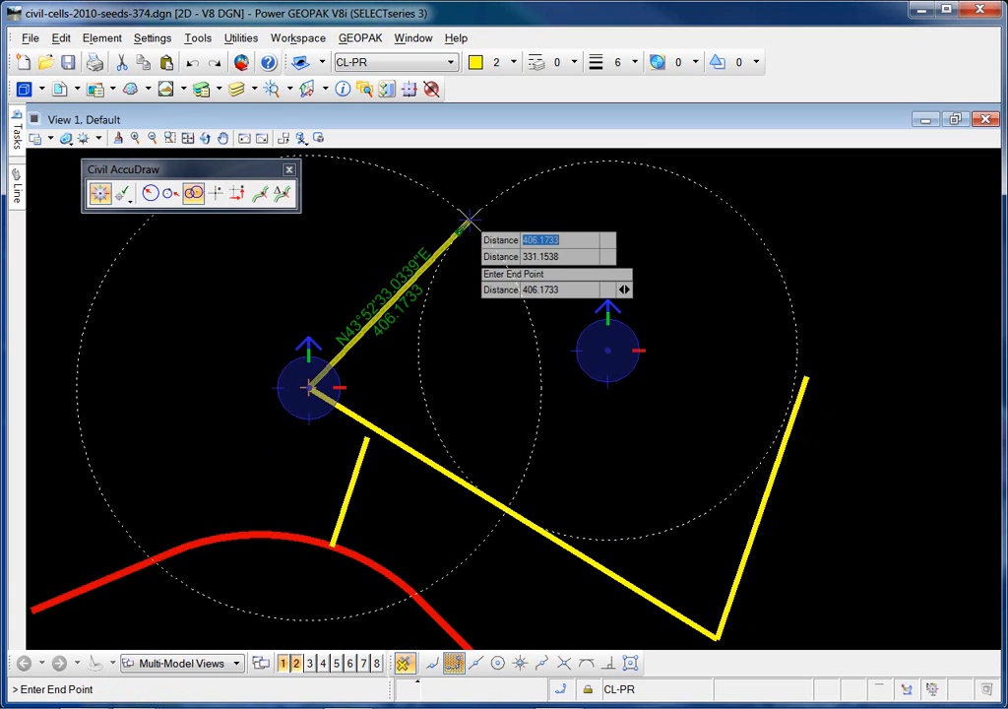
{"action": "type", "text": "400"}
{"action": "key", "text": "Tab"}
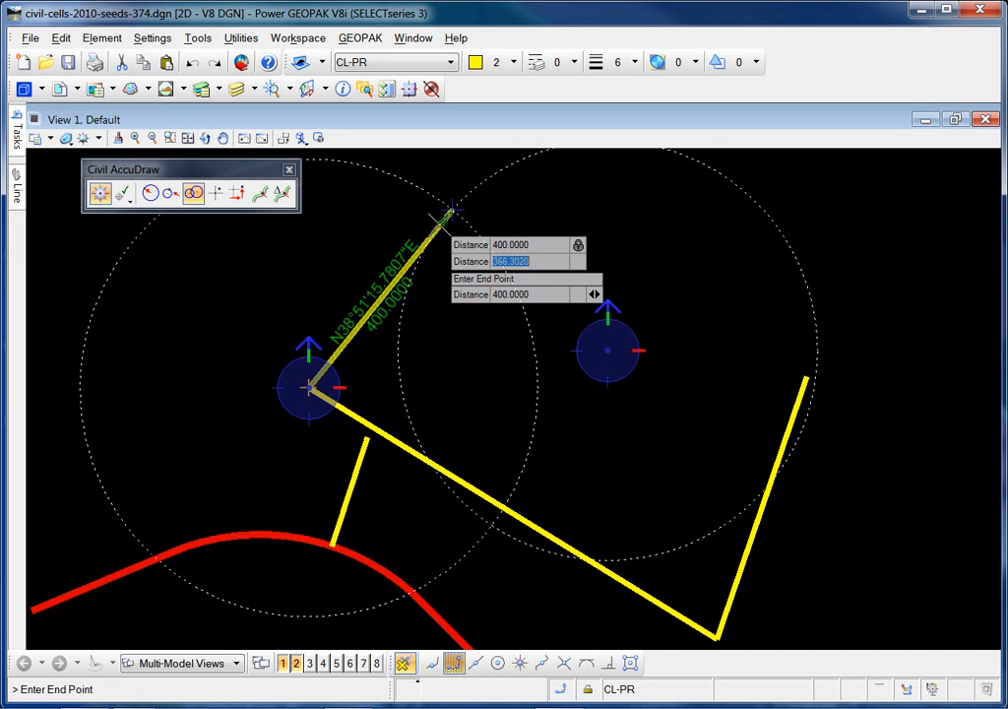
{"action": "left_click", "coordinate": [453, 211]}
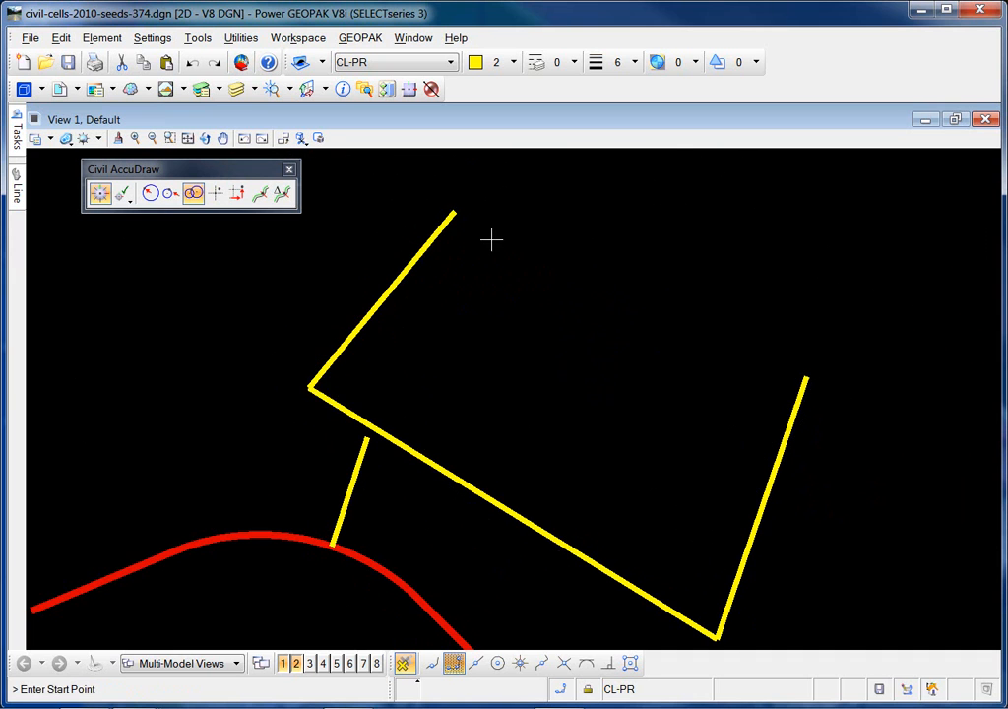
- Leave the line command and select the new northwest line to examine its direction and length
{"action": "type", "text": "1"}
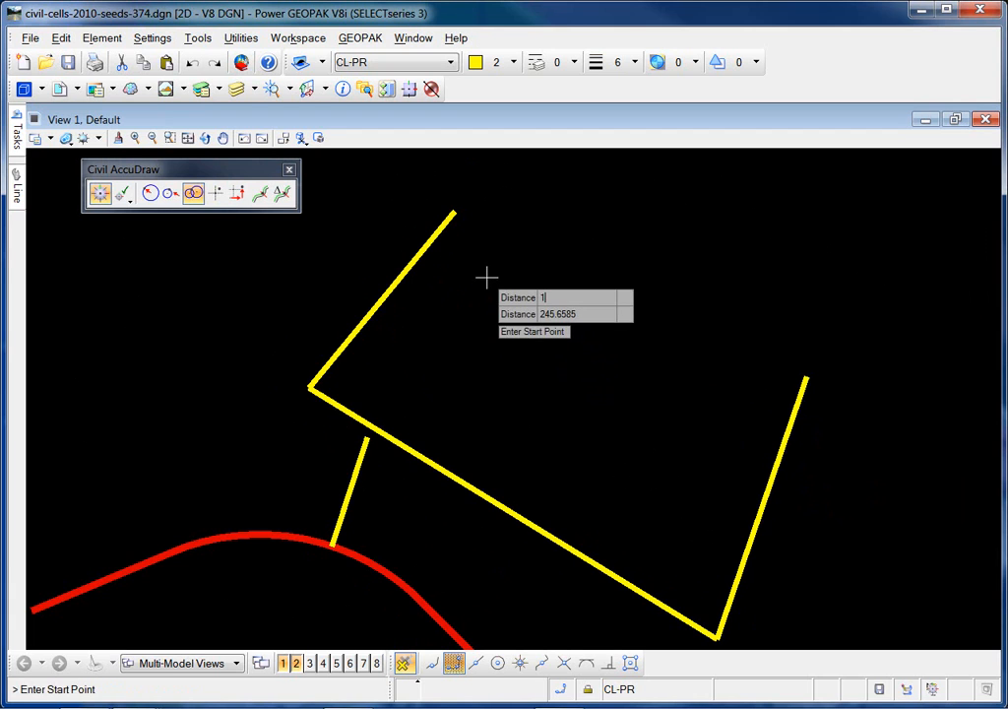
{"action": "key", "text": "Escape"}
{"action": "left_click", "coordinate": [423, 259]}
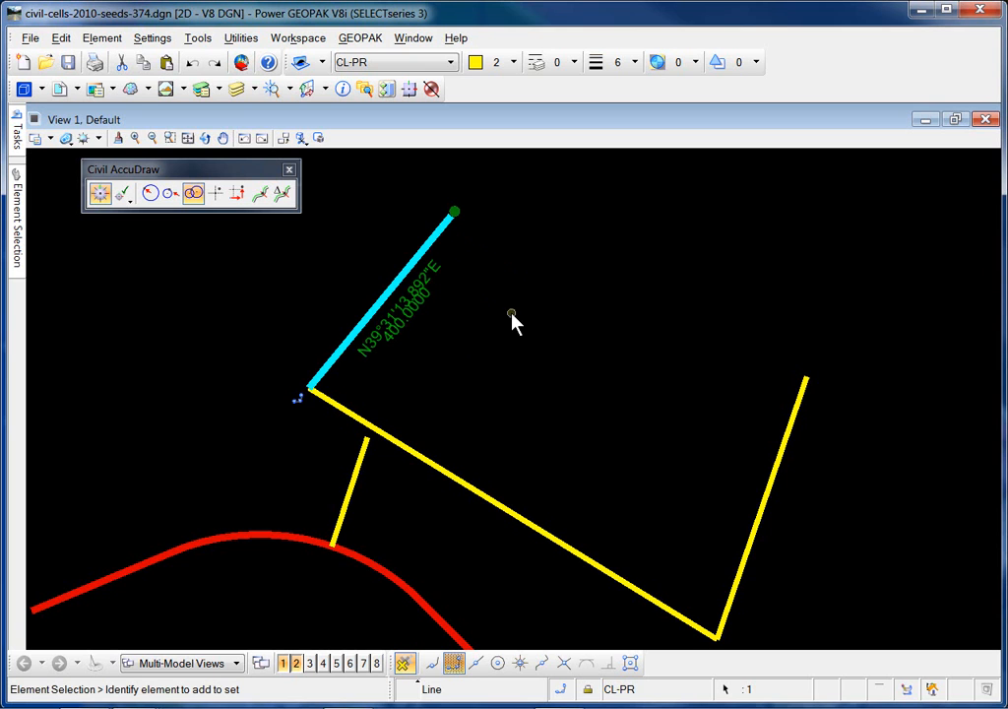
- Undo the recent line work until only the short yellow line remains beside the red alignment
{"action": "mouse_move", "coordinate": [15, 118]}
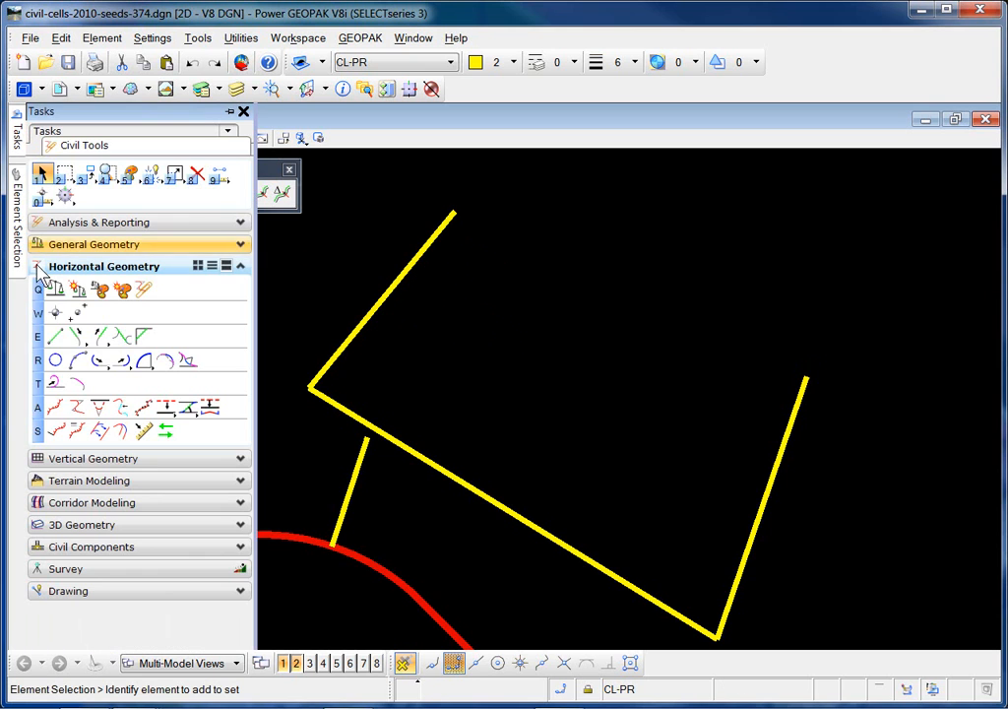
{"action": "left_click", "coordinate": [198, 68]}
{"action": "left_click", "coordinate": [197, 68]}
{"action": "left_click", "coordinate": [198, 68]}
{"action": "left_click", "coordinate": [198, 68]}
{"action": "left_click", "coordinate": [195, 64]}
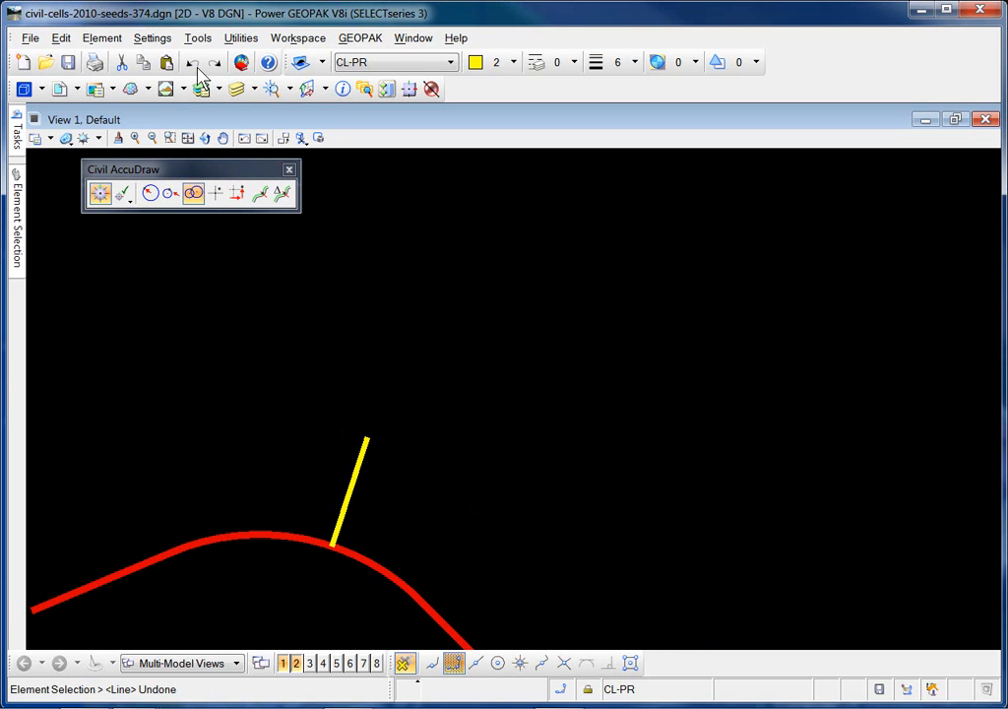
- Open the favorites in the Civil AccuDraw settings and widen the dialog to show all columns
{"action": "scroll", "coordinate": [476, 320], "scroll_direction": "down", "scroll_amount": 5}
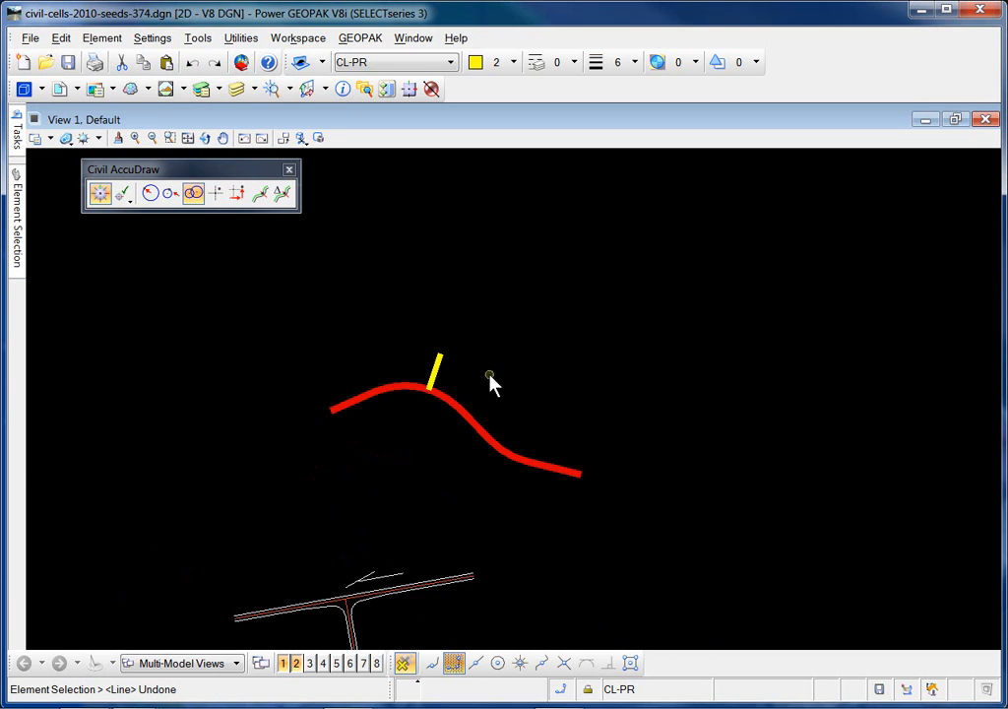
{"action": "scroll", "coordinate": [490, 383], "scroll_direction": "up", "scroll_amount": 5}
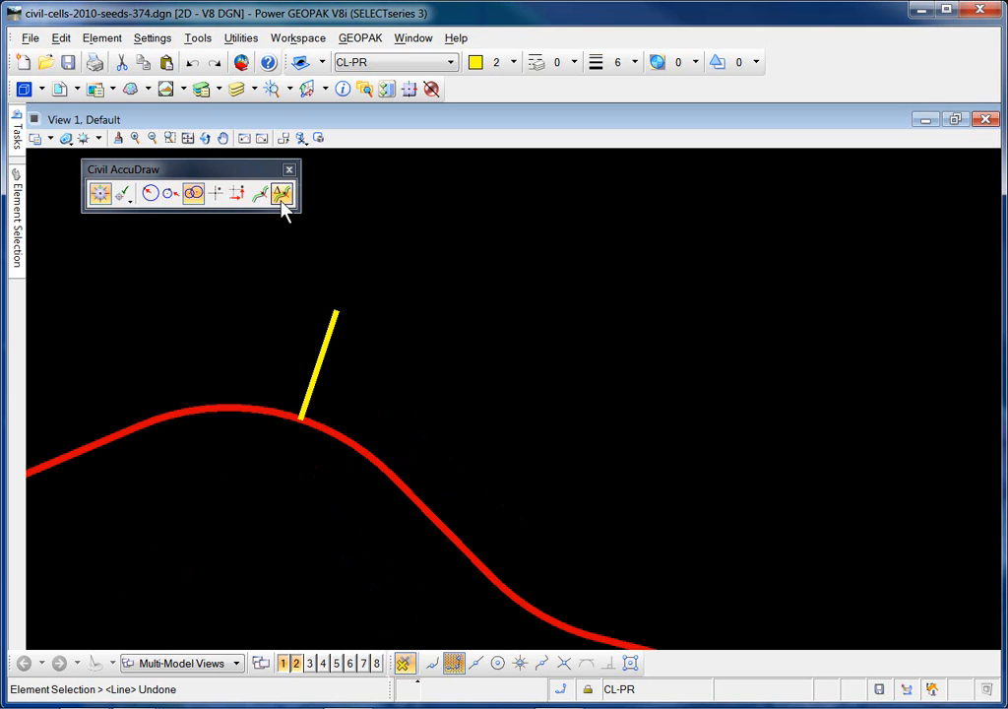
{"action": "left_click", "coordinate": [124, 194]}
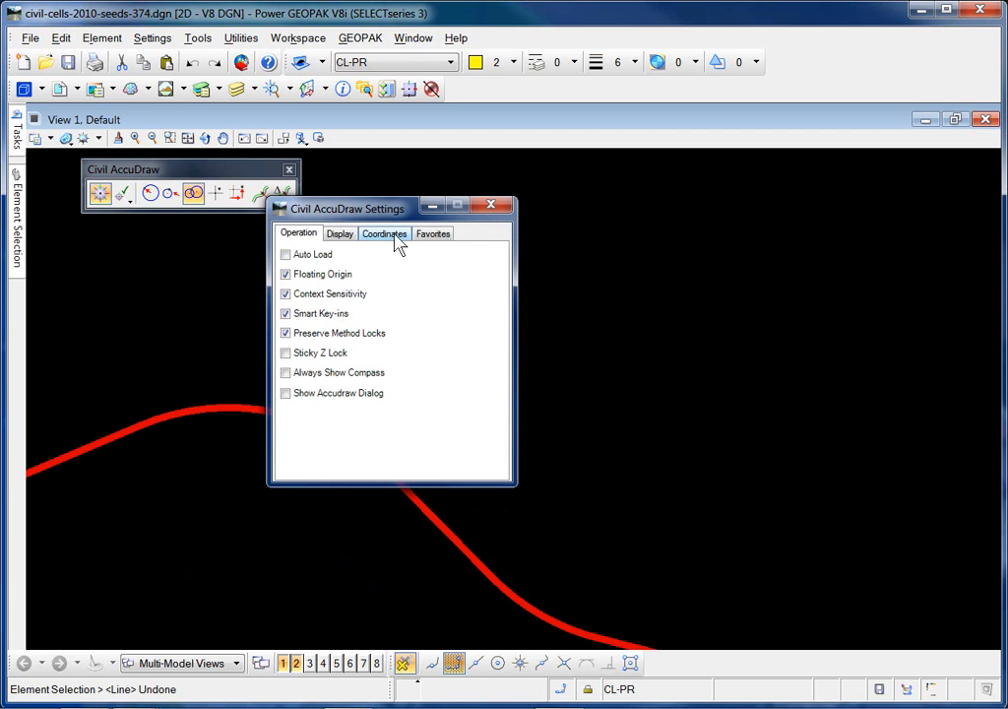
{"action": "left_click", "coordinate": [436, 236]}
{"action": "left_click_drag", "start_coordinate": [465, 212], "coordinate": [661, 180]}
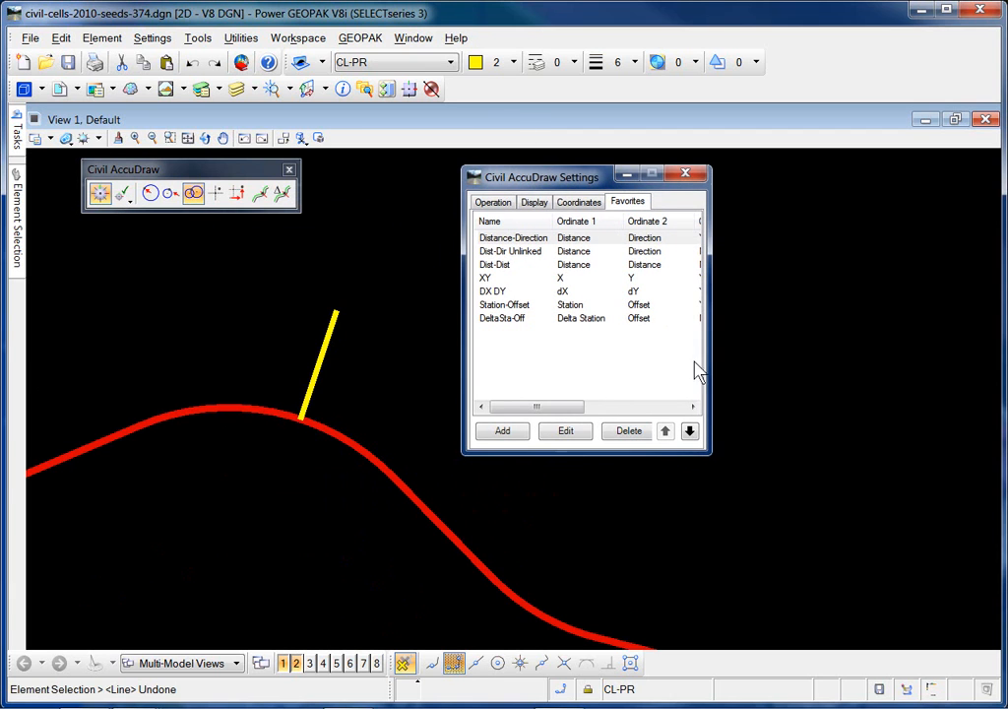
{"action": "left_click_drag", "start_coordinate": [707, 459], "coordinate": [945, 455]}
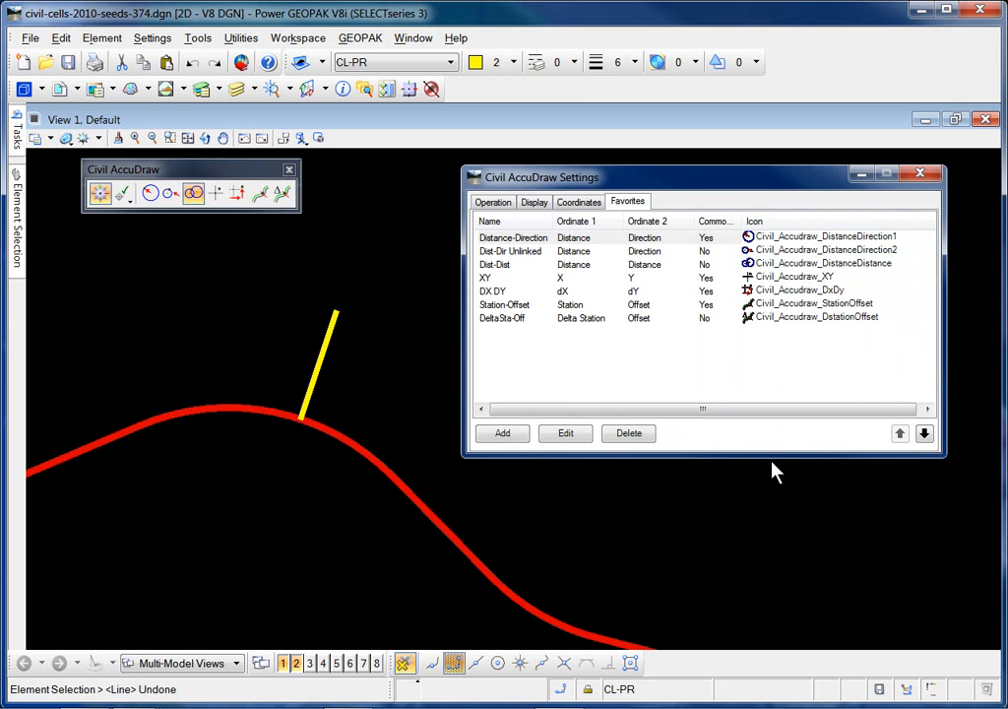
{"action": "left_click", "coordinate": [492, 237]}
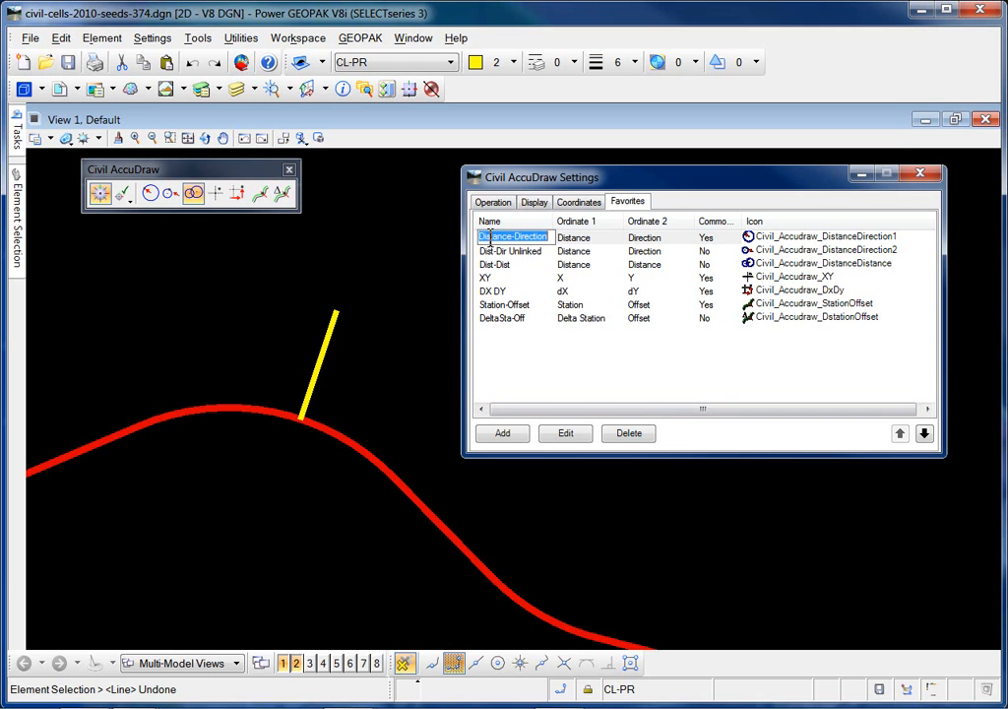
{"action": "left_click", "coordinate": [497, 264]}
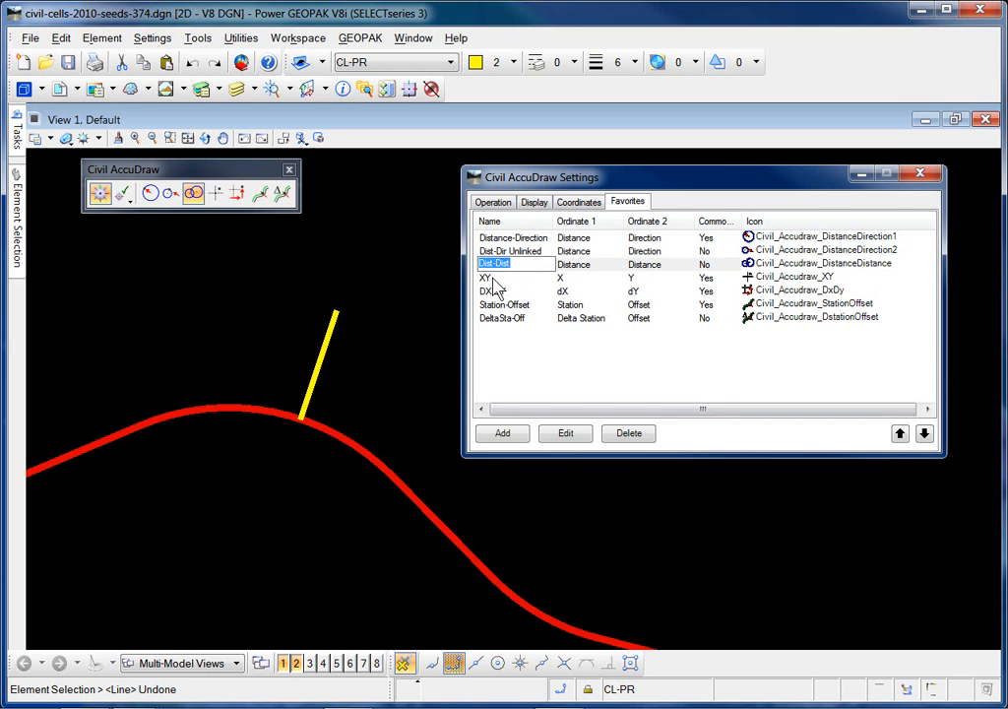
{"action": "left_click", "coordinate": [493, 279]}
{"action": "left_click", "coordinate": [496, 292]}
{"action": "left_click", "coordinate": [497, 304]}
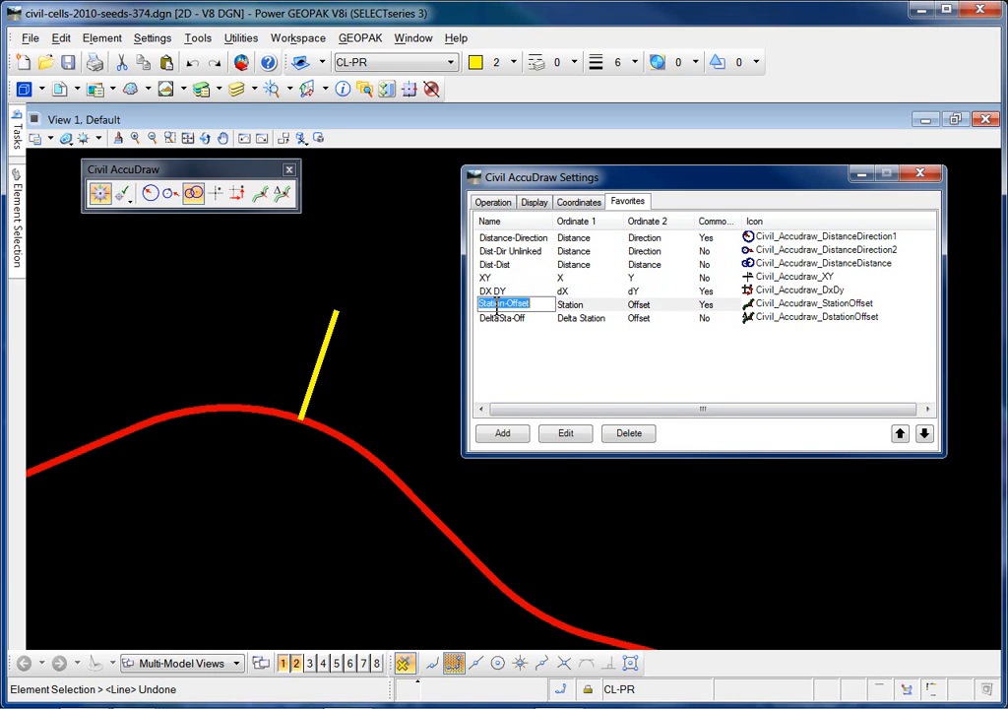
- Add a favorite named offset-offset with Offset as both its first and second ordinate
{"action": "left_click", "coordinate": [509, 436]}
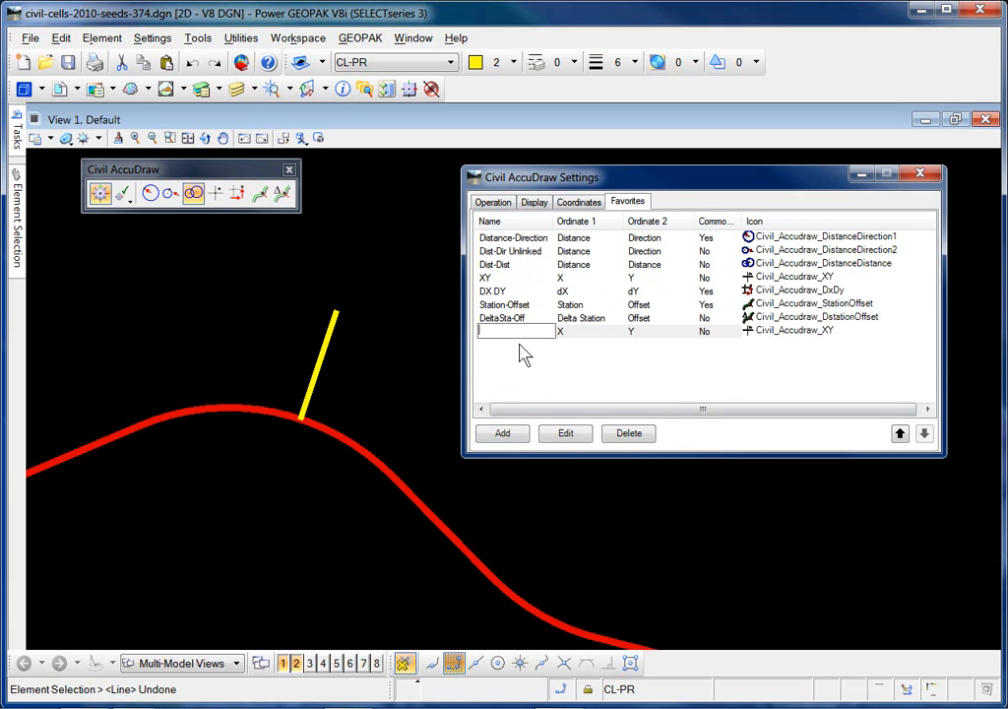
{"action": "type", "text": "offset-offset"}
{"action": "left_click", "coordinate": [516, 334]}
{"action": "left_click", "coordinate": [603, 336]}
{"action": "left_click", "coordinate": [597, 335]}
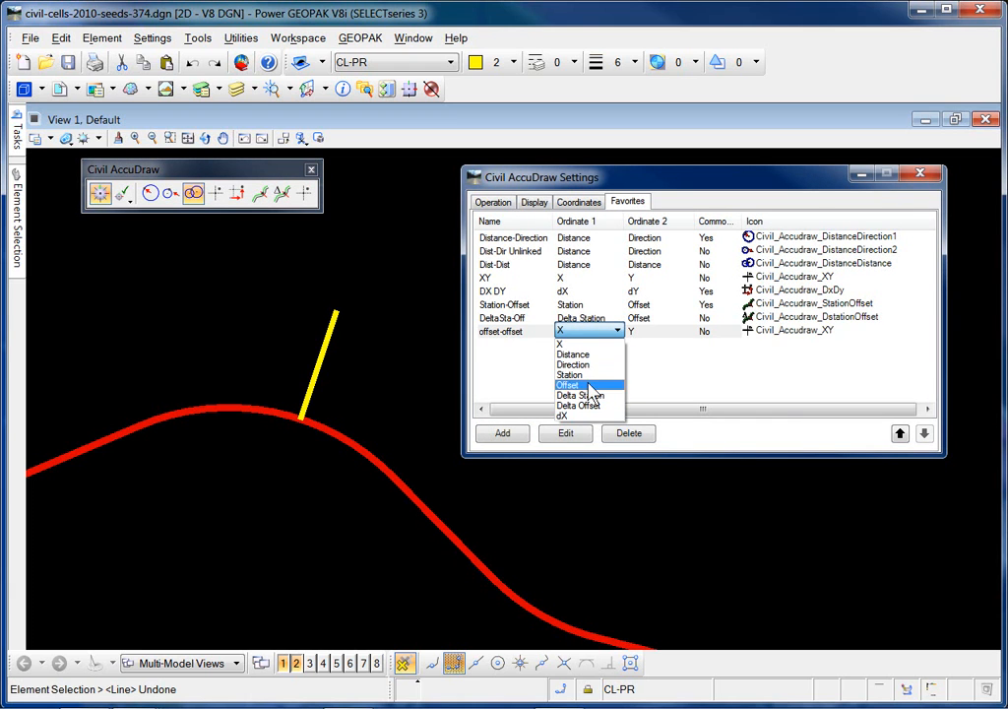
{"action": "left_click", "coordinate": [591, 386]}
{"action": "left_click", "coordinate": [650, 334]}
{"action": "left_click", "coordinate": [688, 332]}
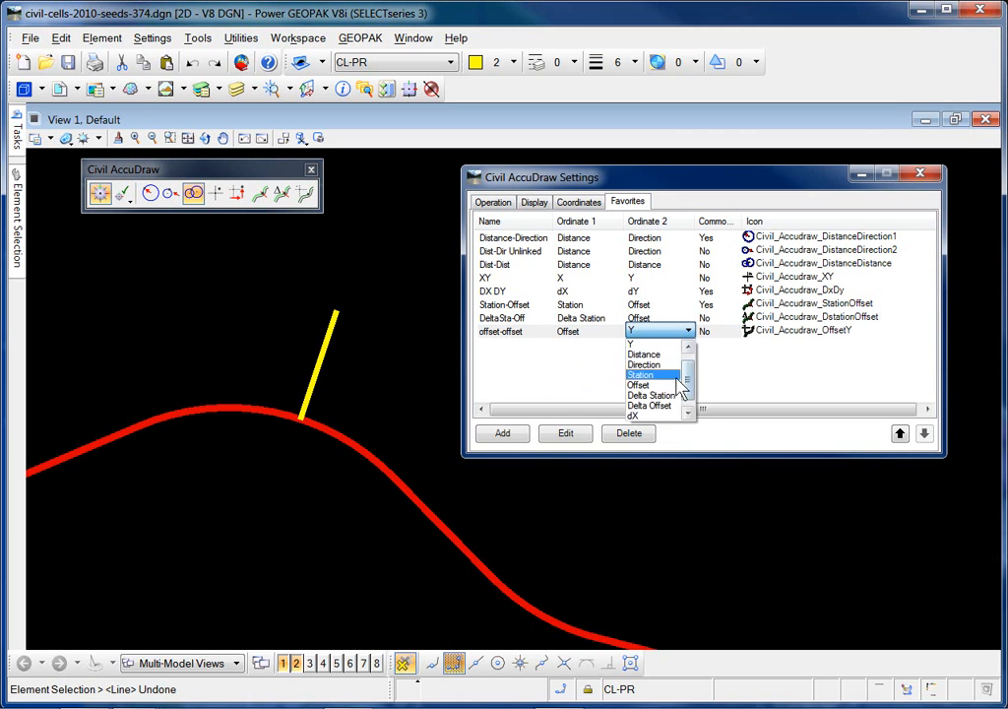
{"action": "left_click", "coordinate": [640, 384]}
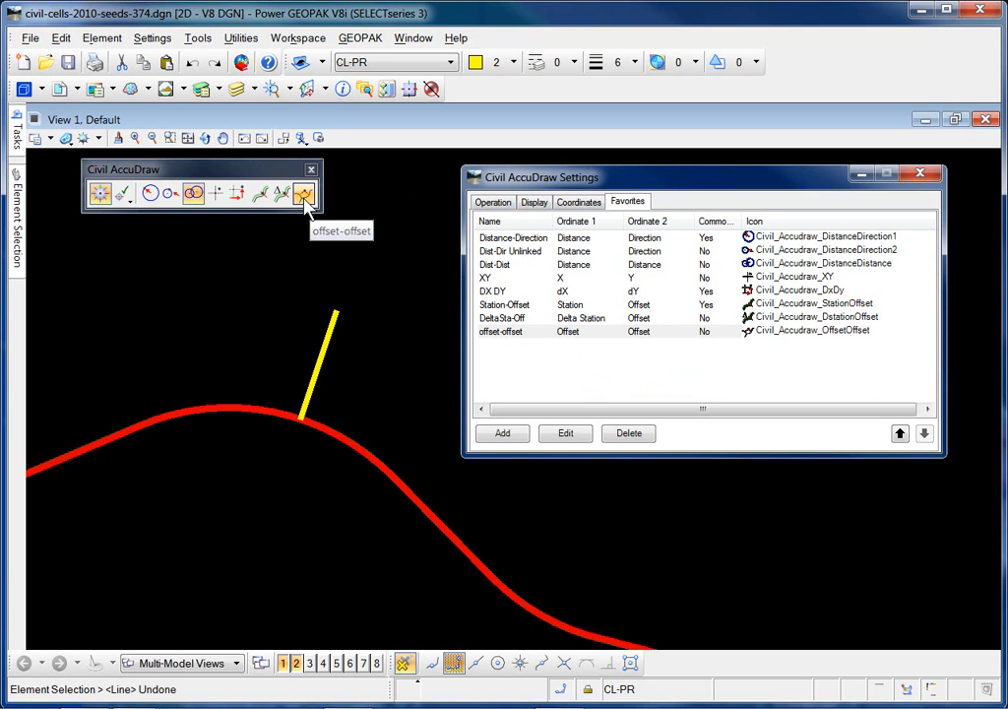
- Add a favorite named delta offset with ordinates Delta Station and Delta Offset, and close the settings
{"action": "left_click", "coordinate": [514, 439]}
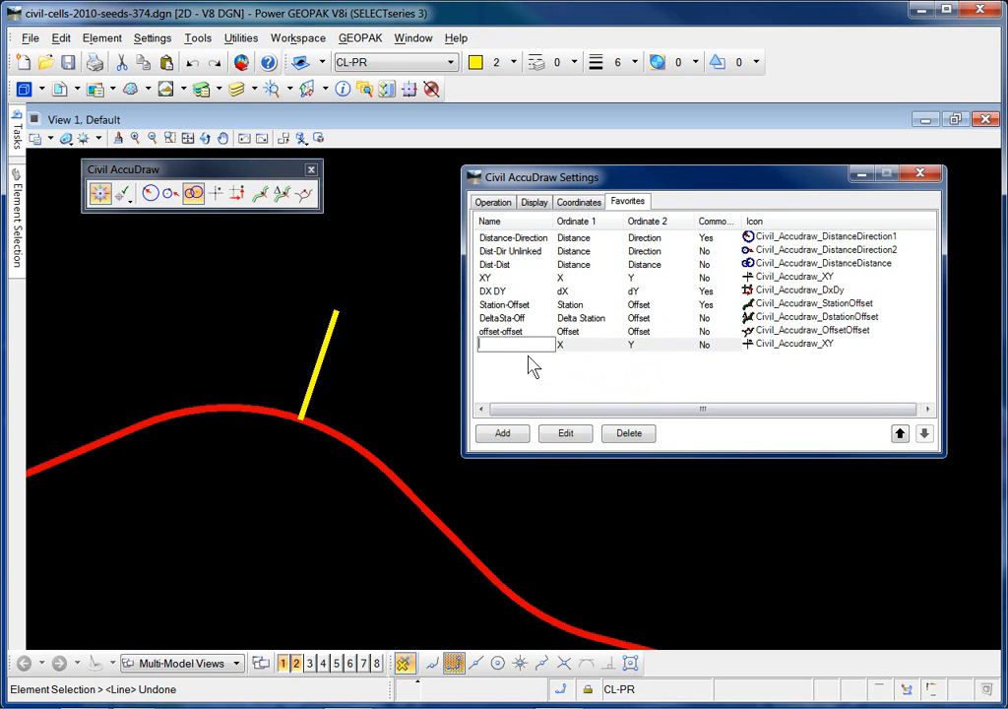
{"action": "type", "text": "delta offset"}
{"action": "left_click", "coordinate": [580, 344]}
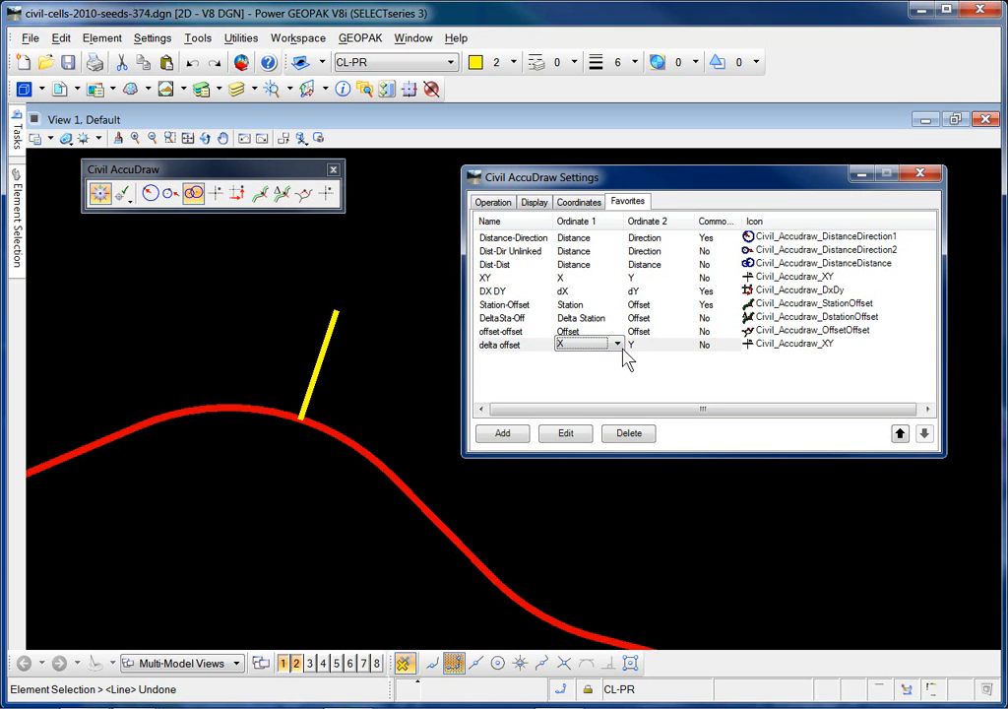
{"action": "left_click", "coordinate": [618, 345]}
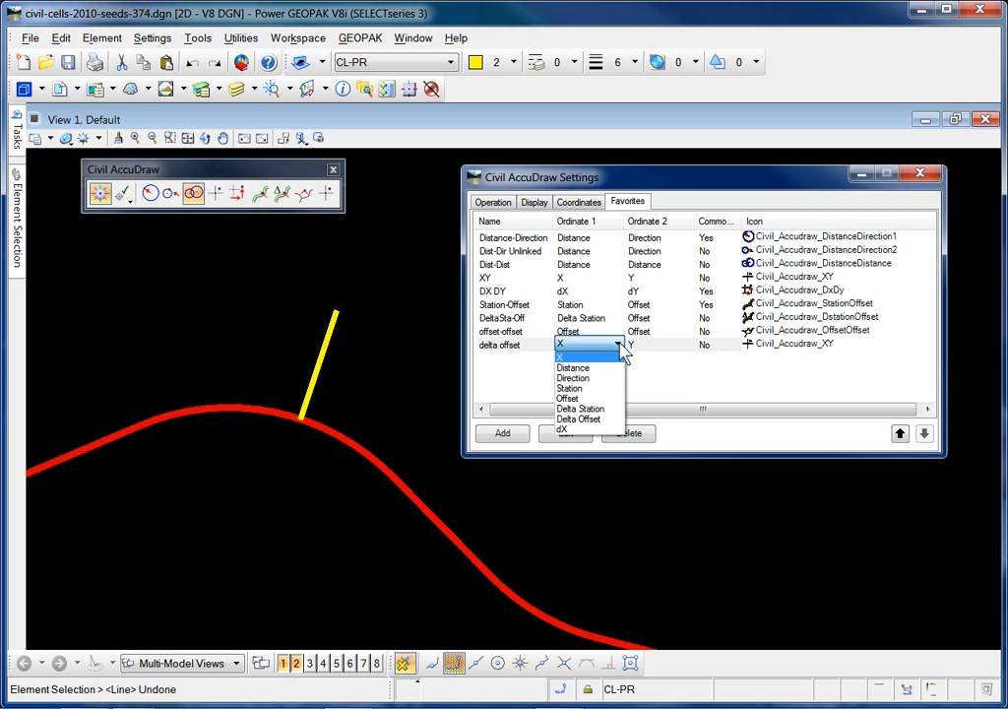
{"action": "left_click", "coordinate": [596, 409]}
{"action": "left_click", "coordinate": [650, 345]}
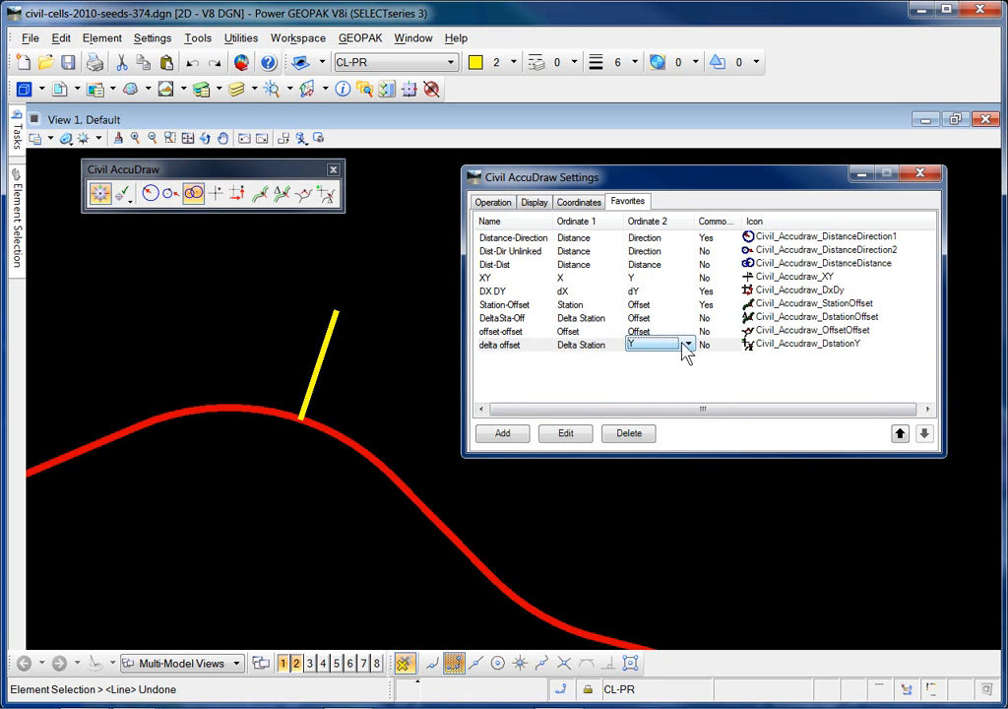
{"action": "left_click", "coordinate": [687, 345]}
{"action": "left_click", "coordinate": [652, 421]}
{"action": "left_click", "coordinate": [611, 384]}
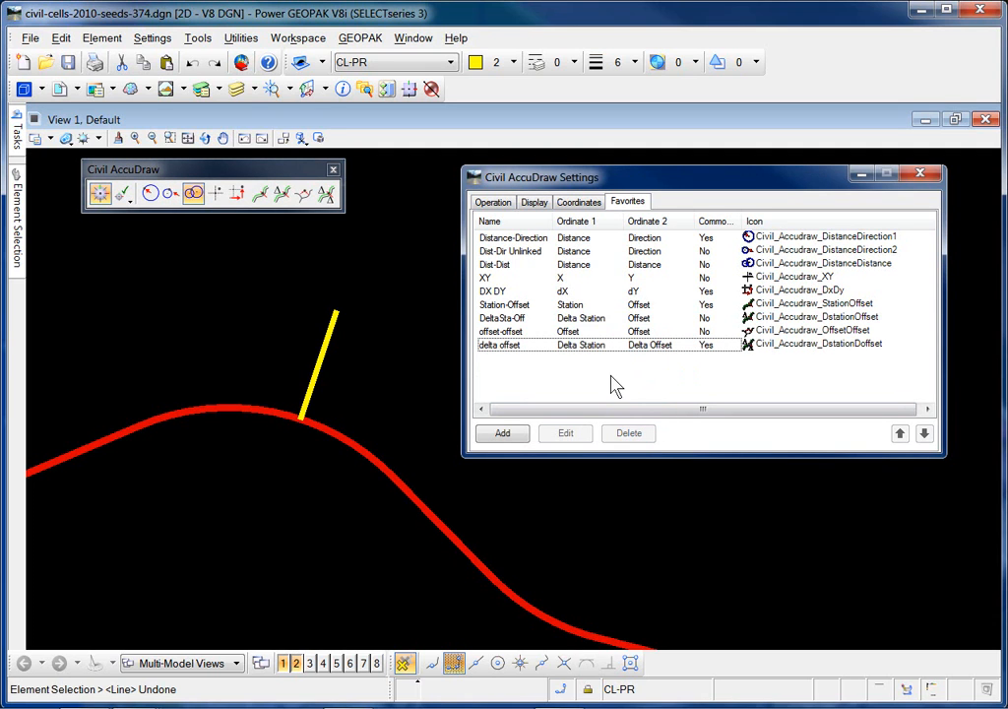
{"action": "left_click", "coordinate": [923, 176]}
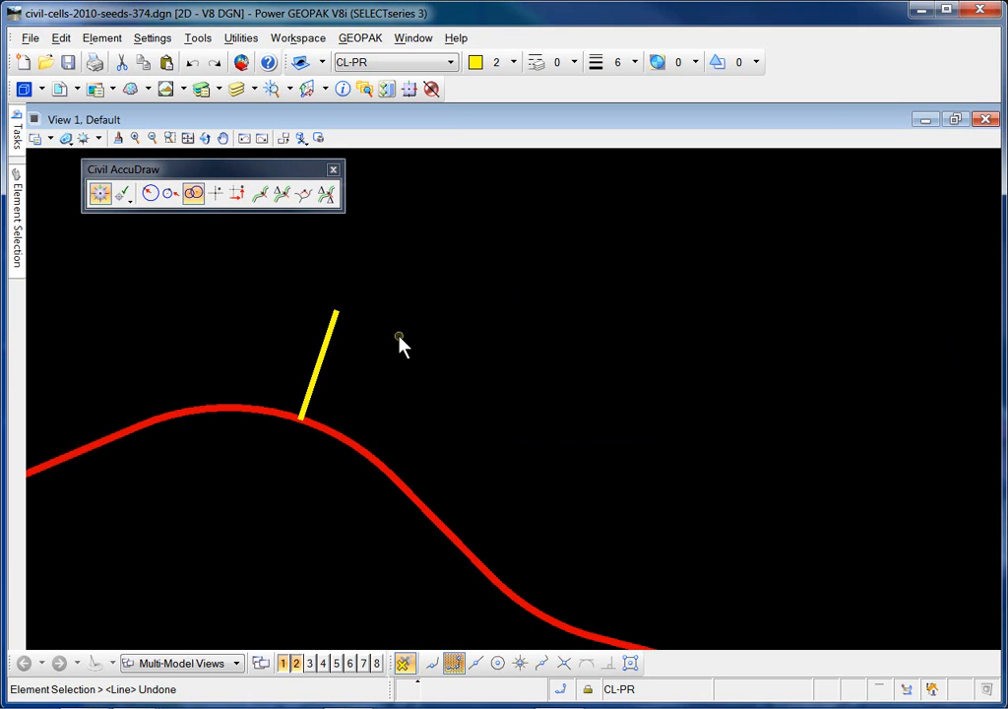
- Activate the custom delta offset input mode and start a new line
{"action": "scroll", "coordinate": [400, 338], "scroll_direction": "down", "scroll_amount": 2}
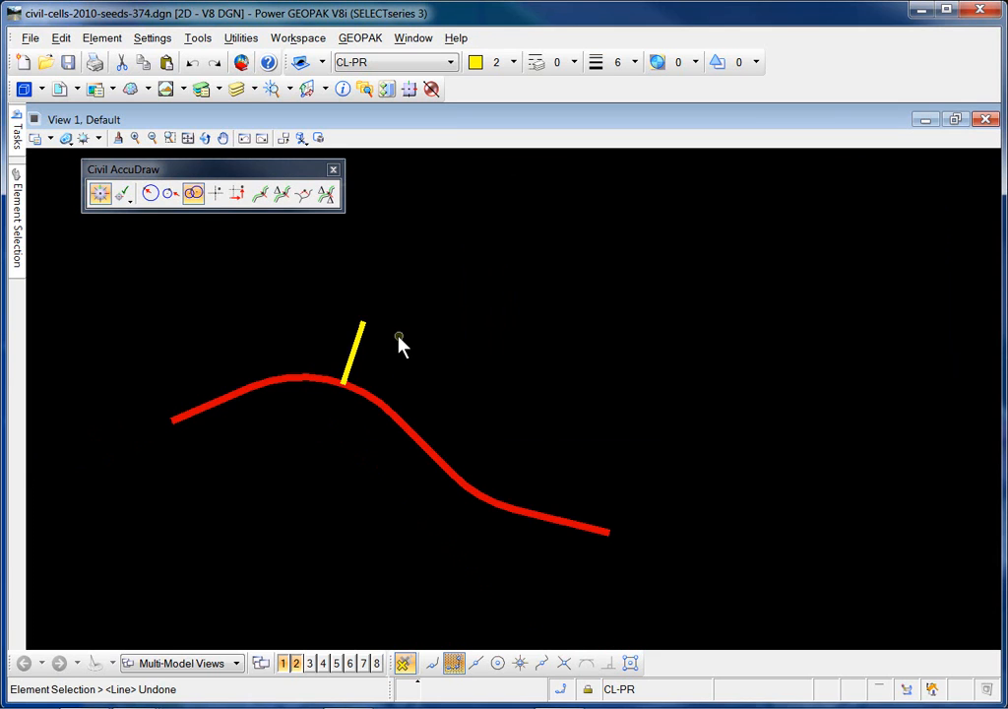
{"action": "scroll", "coordinate": [409, 418], "scroll_direction": "up", "scroll_amount": 2}
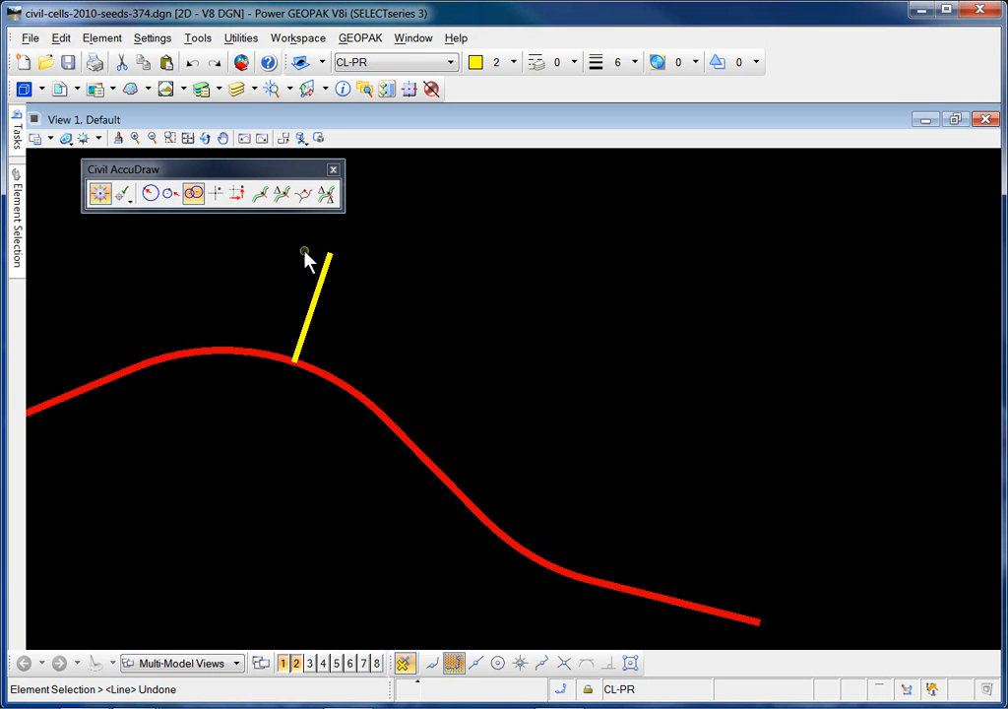
{"action": "left_click", "coordinate": [327, 194]}
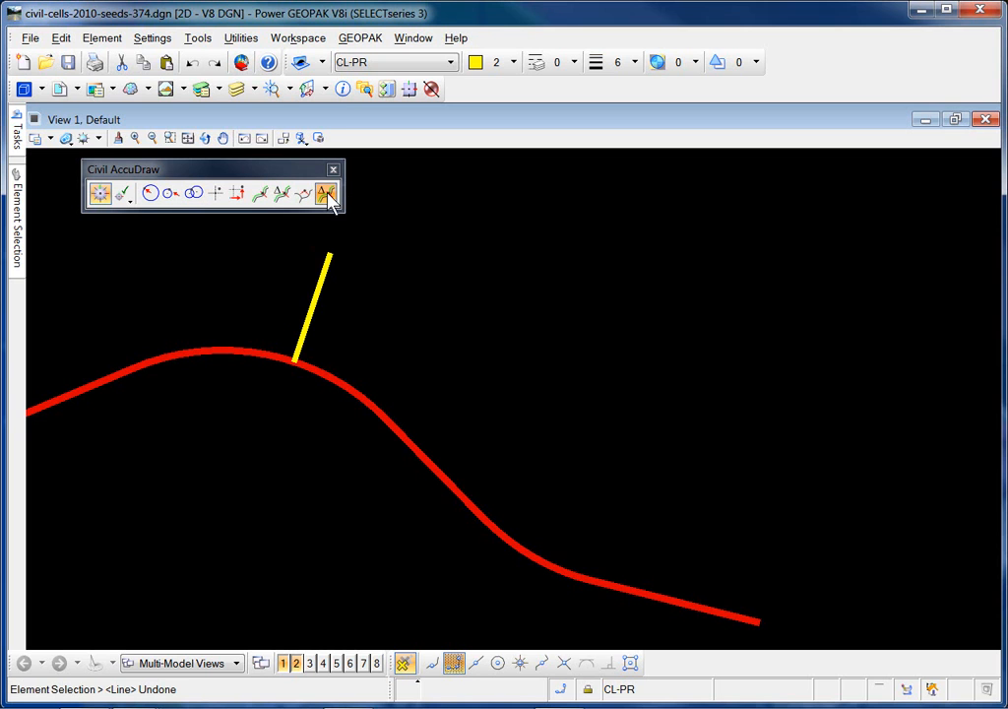
{"action": "mouse_move", "coordinate": [25, 143]}
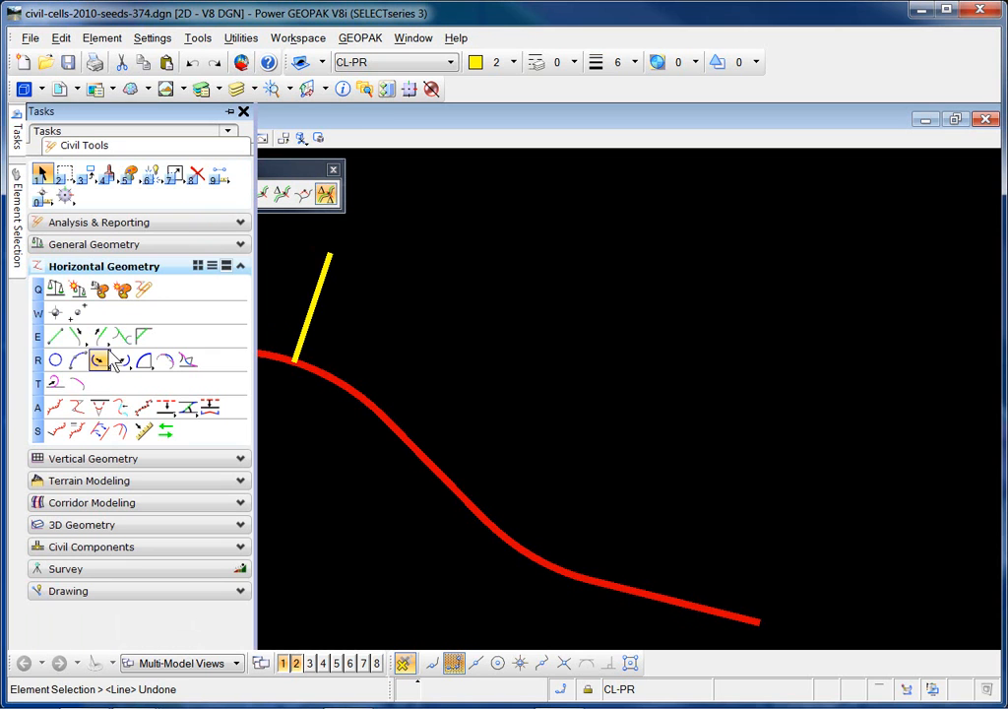
{"action": "left_click", "coordinate": [55, 336]}
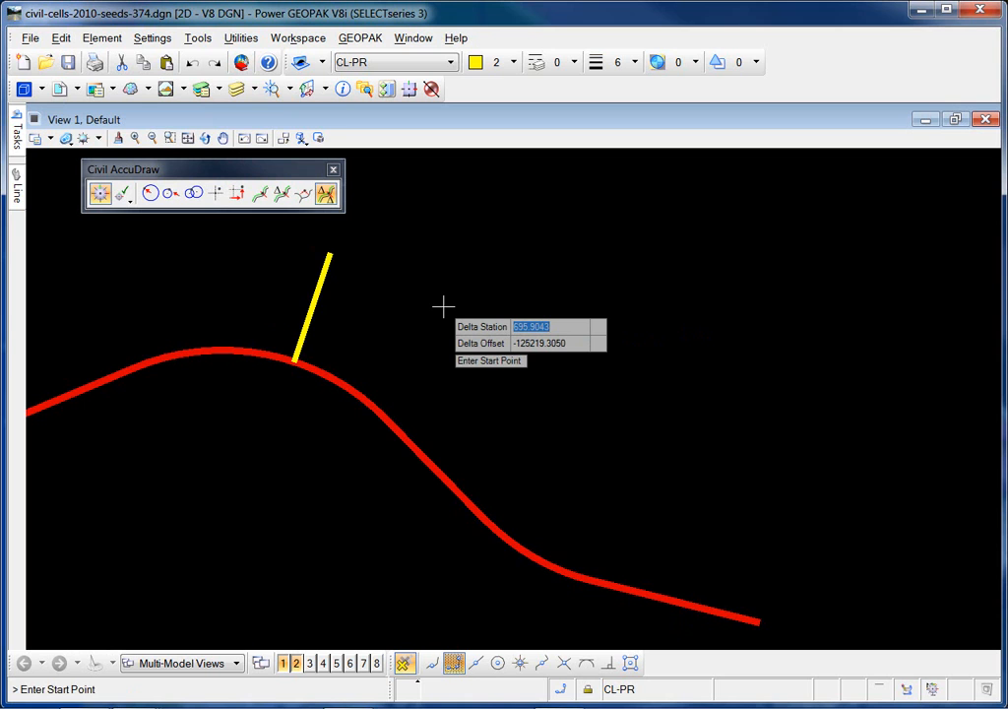
- Set the upper end of the yellow line as the reference origin for the delta station and delta offset
{"action": "right_click", "coordinate": [437, 306]}
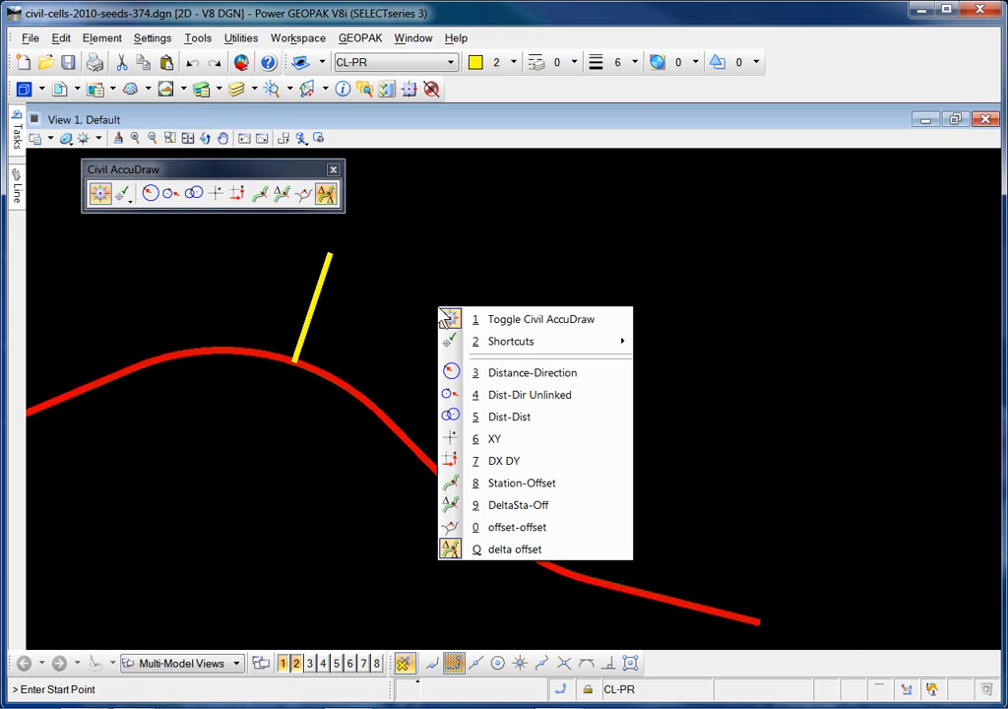
{"action": "mouse_move", "coordinate": [532, 344]}
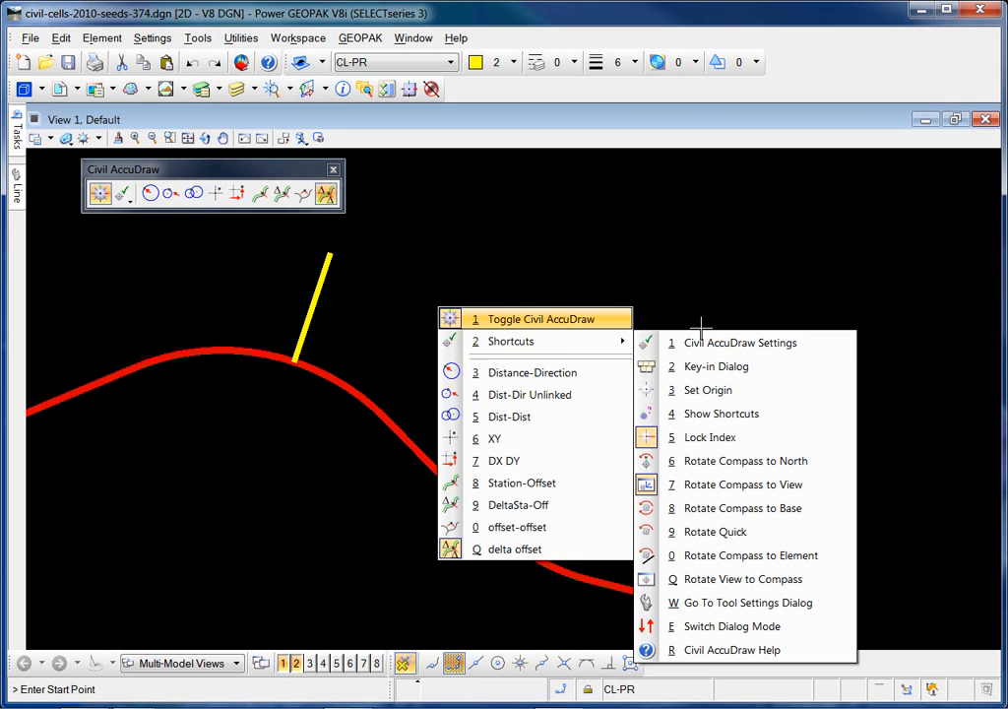
{"action": "left_click", "coordinate": [723, 385]}
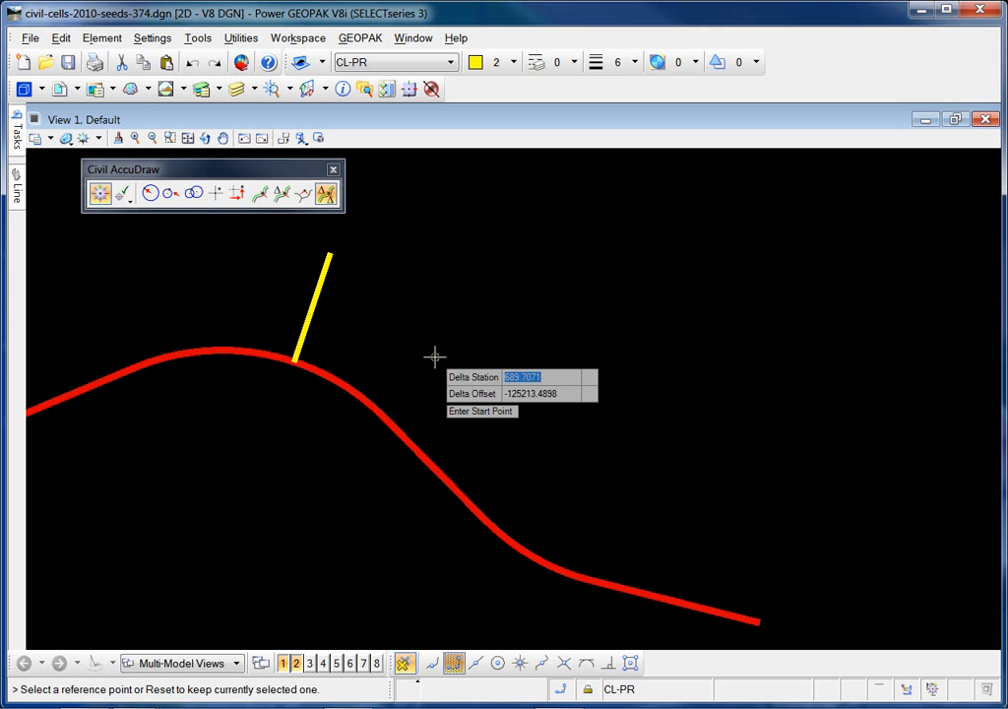
{"action": "left_click", "coordinate": [329, 254]}
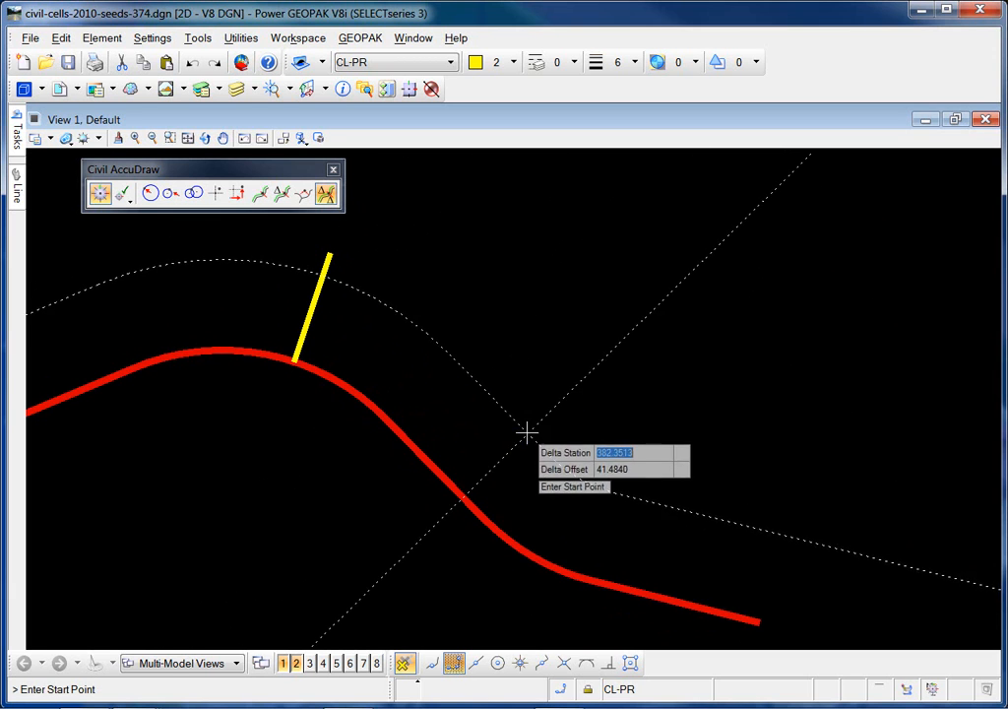
{"action": "key", "text": "Tab"}
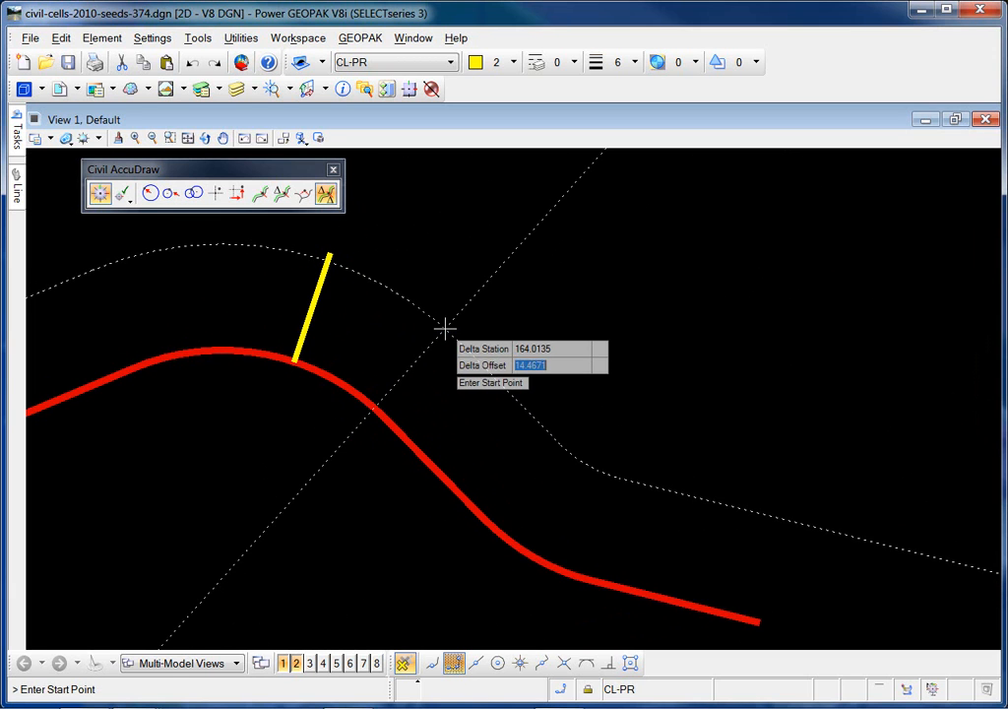
{"action": "left_click", "coordinate": [445, 328]}
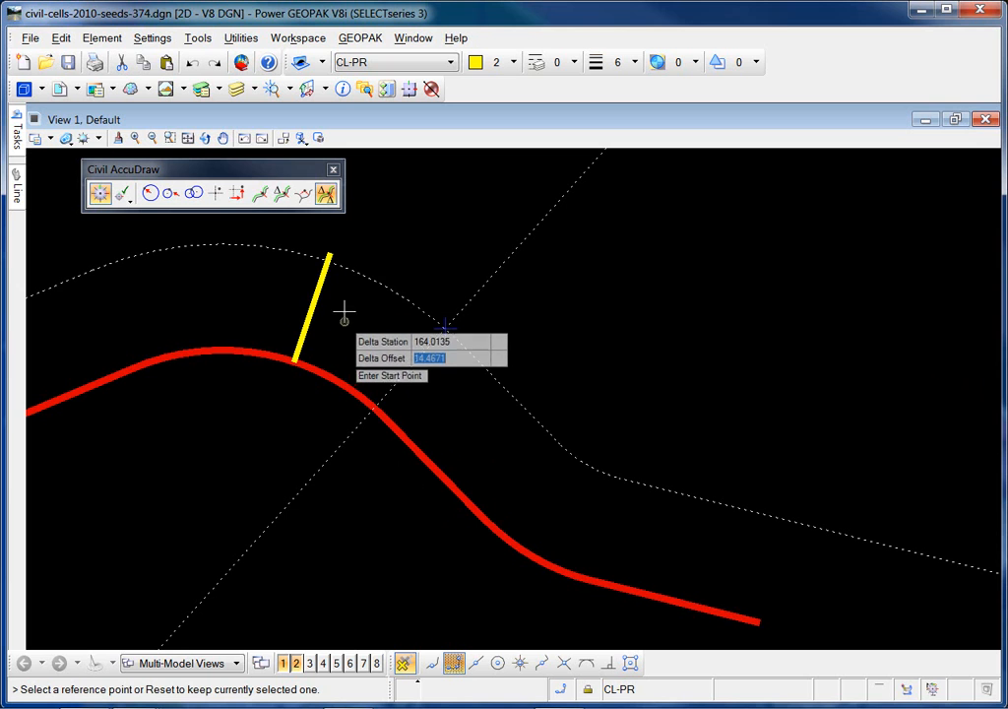
{"action": "left_click", "coordinate": [331, 241]}
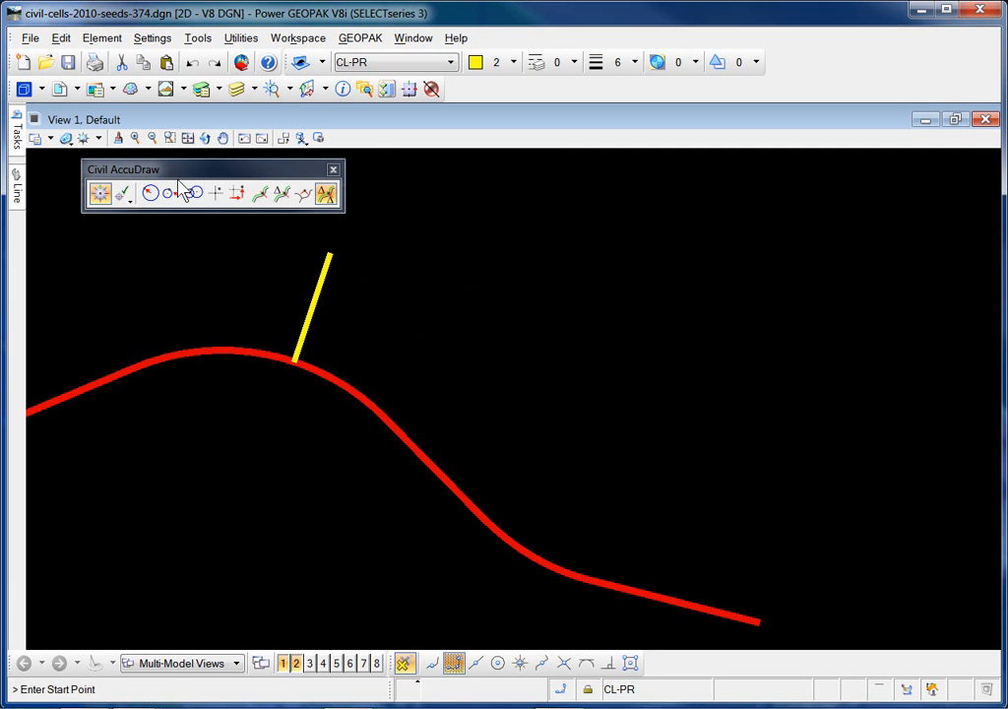
- Review the Civil AccuDraw settings for operation, display, coordinate roundoff and indexing, and favorites
{"action": "left_click", "coordinate": [123, 194]}
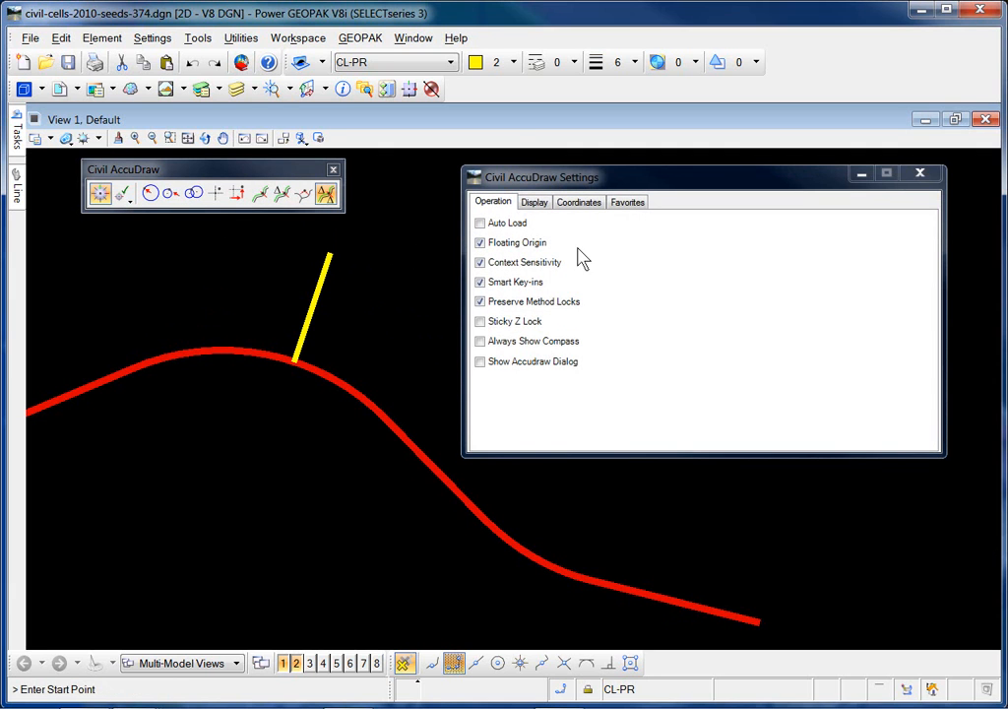
{"action": "left_click_drag", "start_coordinate": [611, 184], "coordinate": [562, 167]}
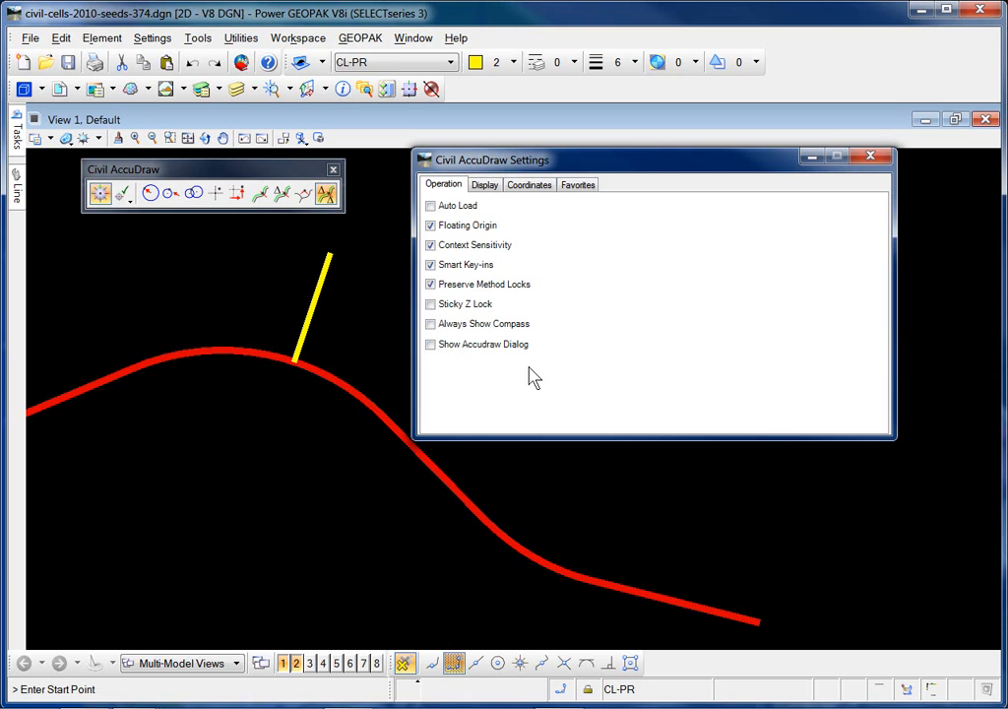
{"action": "left_click", "coordinate": [486, 186]}
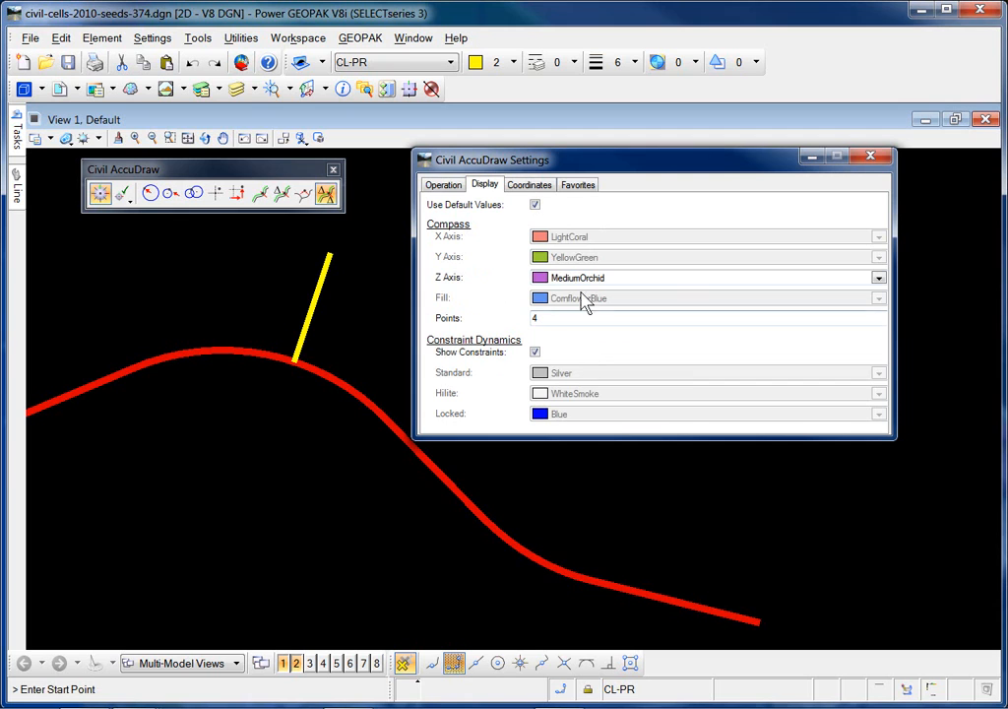
{"action": "left_click", "coordinate": [539, 186]}
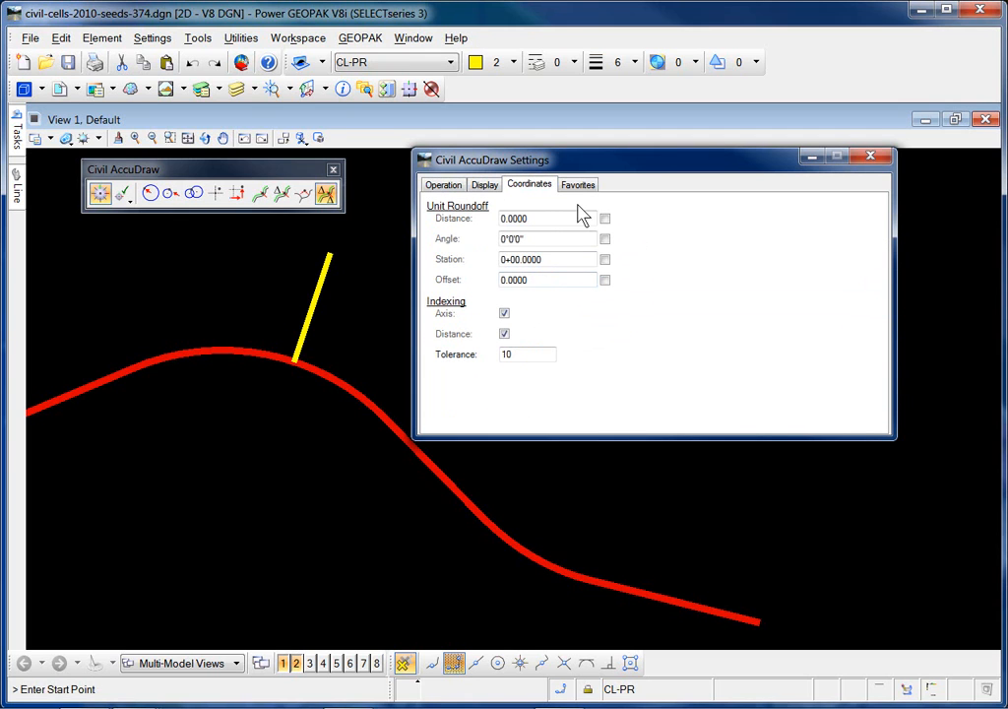
{"action": "left_click_drag", "start_coordinate": [539, 216], "coordinate": [479, 242]}
{"action": "left_click_drag", "start_coordinate": [541, 218], "coordinate": [497, 218]}
{"action": "left_click_drag", "start_coordinate": [551, 238], "coordinate": [470, 279]}
{"action": "left_click", "coordinate": [530, 280]}
{"action": "left_click", "coordinate": [587, 186]}
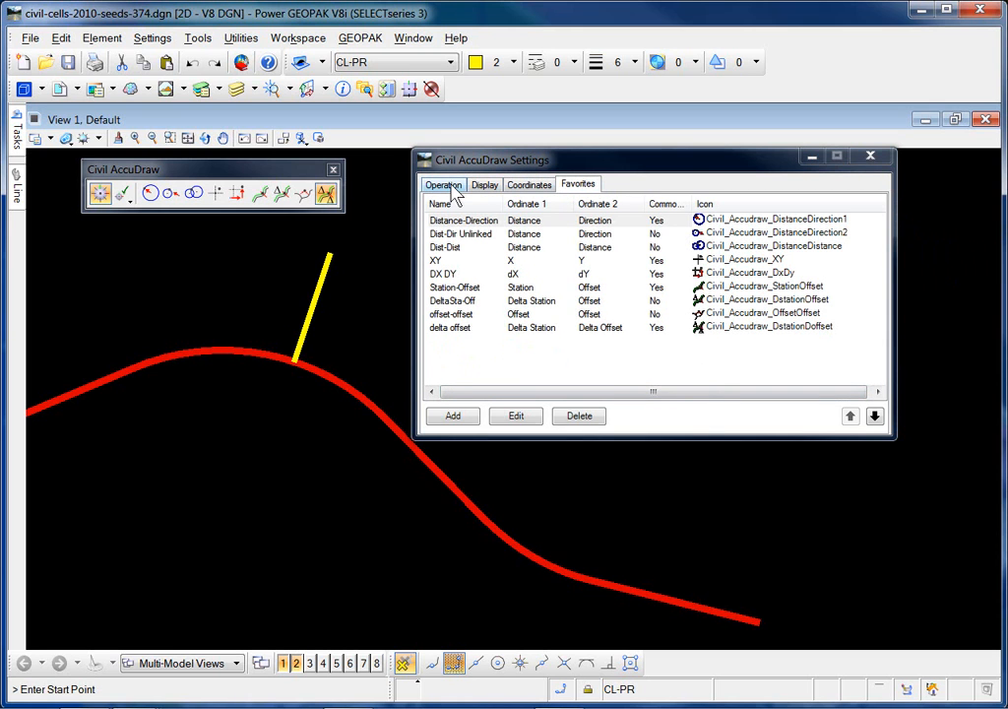
- Enable Show Accudraw Dialog, close the settings, and move and enlarge the Civil AccuDraw dialog so all its fields are visible
{"action": "left_click", "coordinate": [448, 189]}
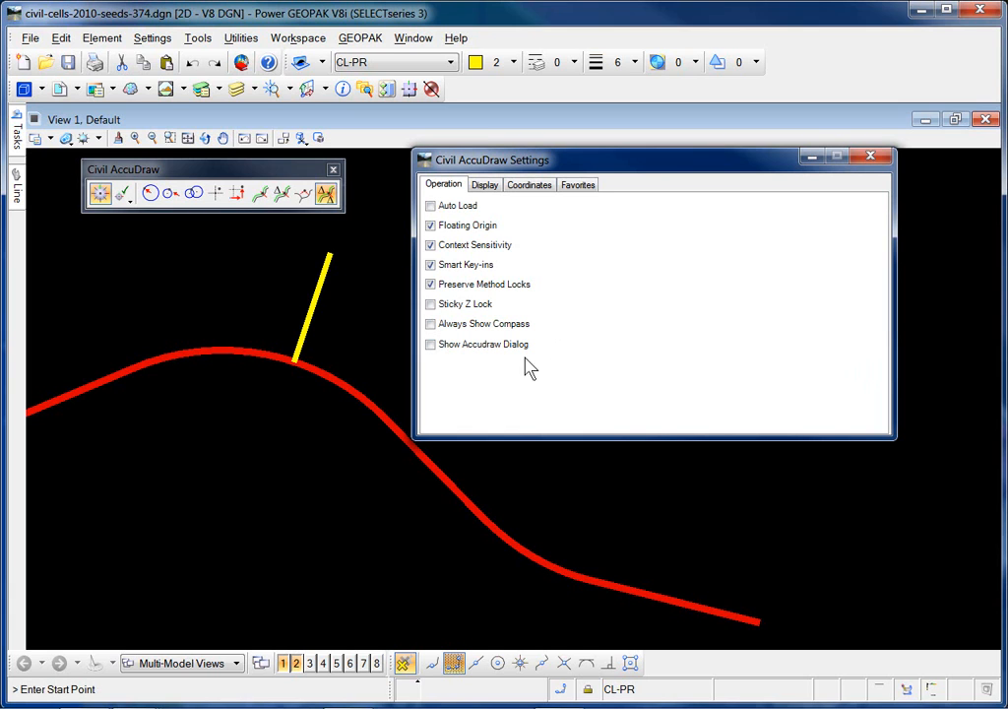
{"action": "left_click", "coordinate": [430, 344]}
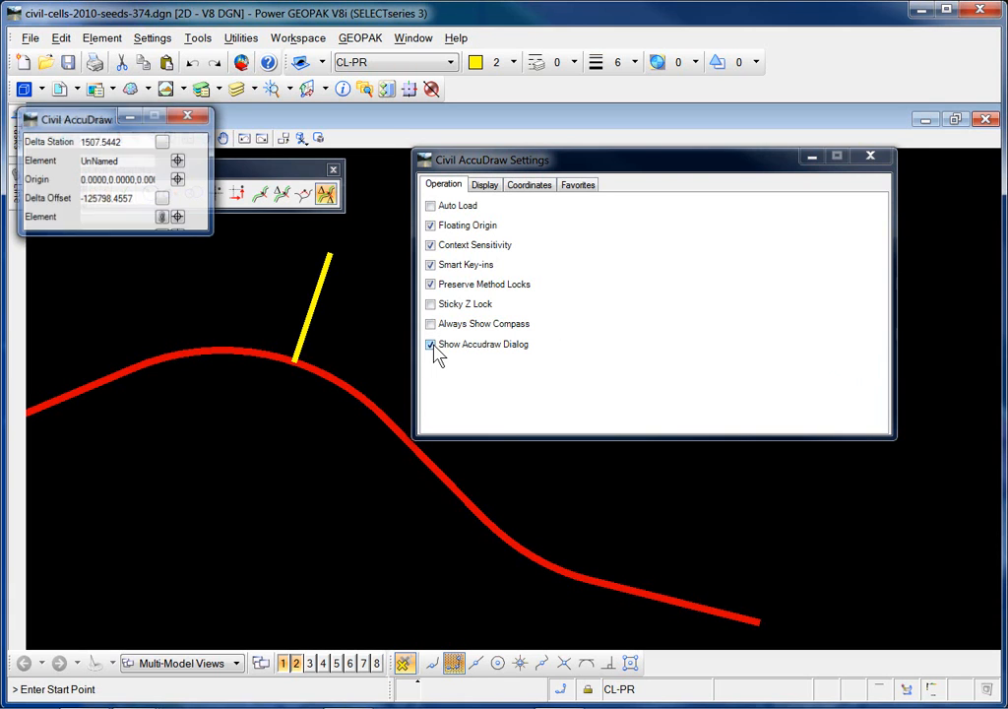
{"action": "left_click", "coordinate": [872, 160]}
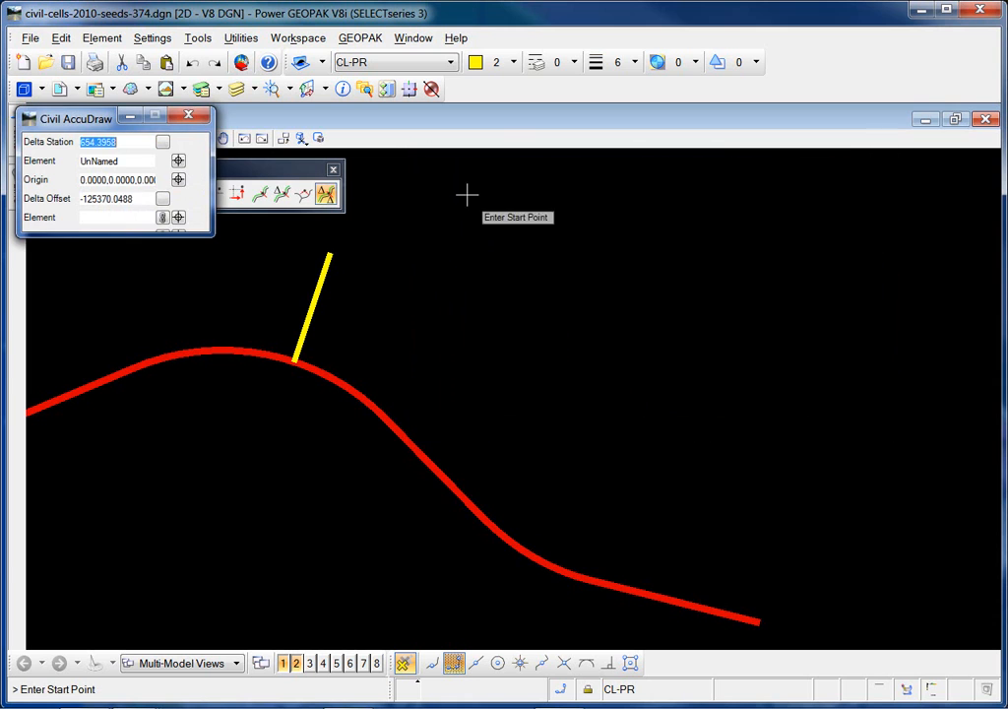
{"action": "left_click_drag", "start_coordinate": [87, 121], "coordinate": [467, 175]}
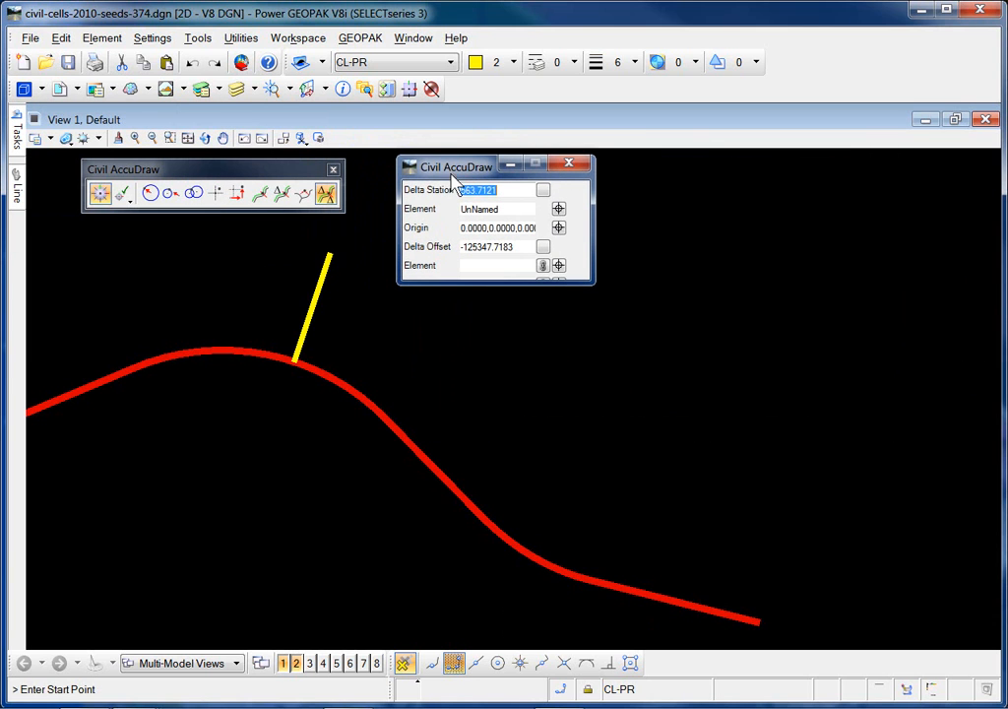
{"action": "left_click_drag", "start_coordinate": [589, 284], "coordinate": [601, 318]}
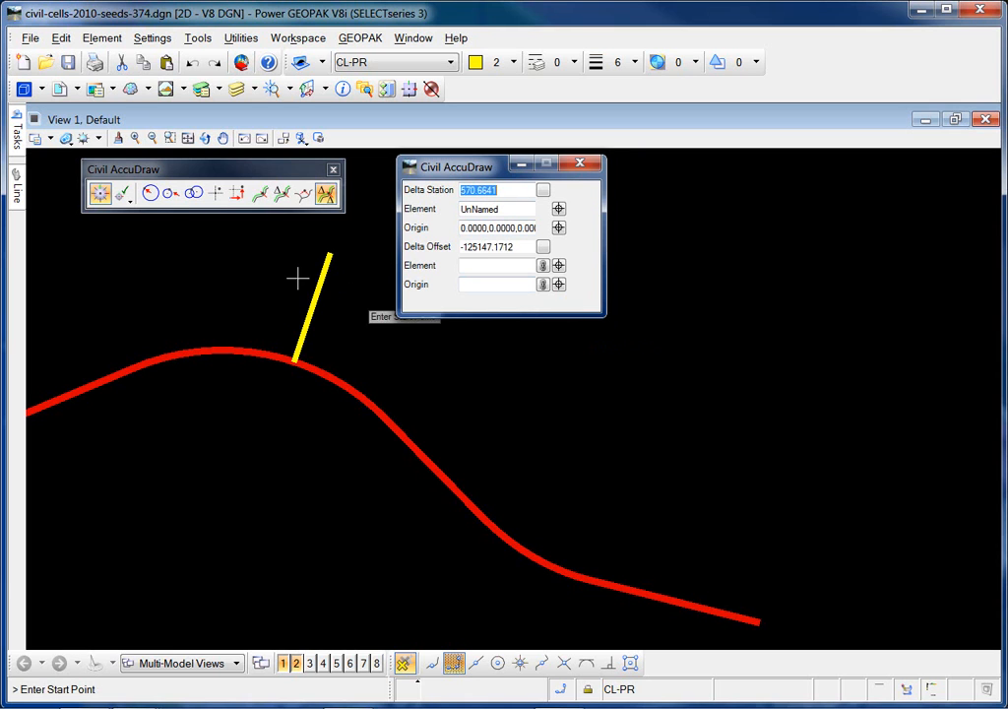
- Switch to the Distance-Direction input mode and disable Show Accudraw Dialog in the Civil AccuDraw settings
{"action": "left_click", "coordinate": [151, 196]}
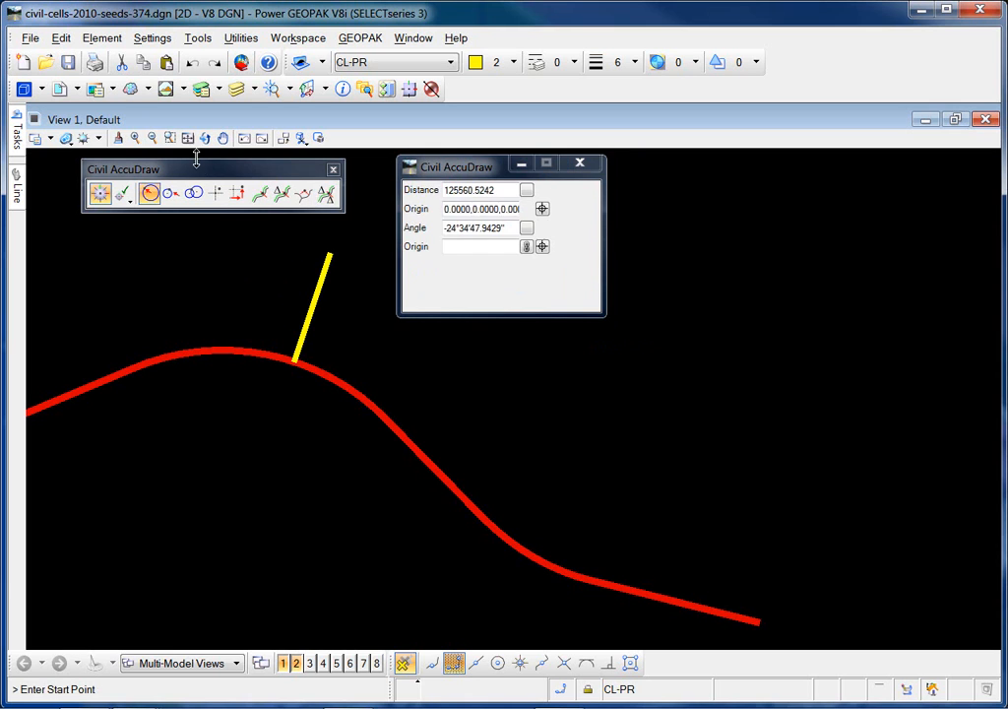
{"action": "mouse_move", "coordinate": [17, 126]}
{"action": "left_click", "coordinate": [122, 193]}
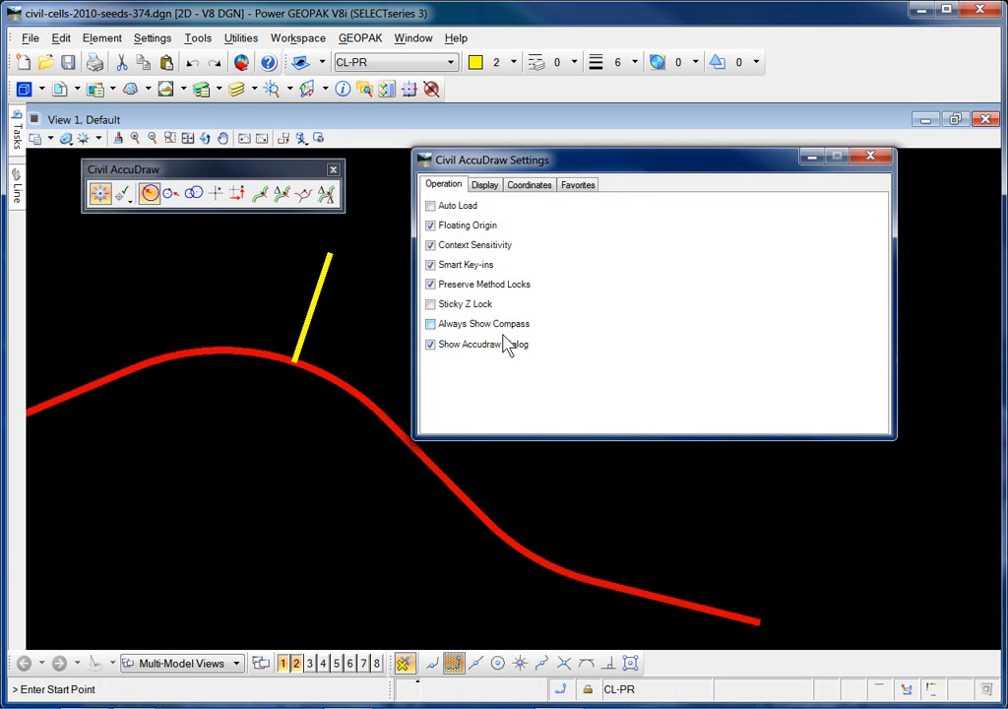
{"action": "left_click", "coordinate": [434, 345]}
{"action": "left_click", "coordinate": [871, 158]}
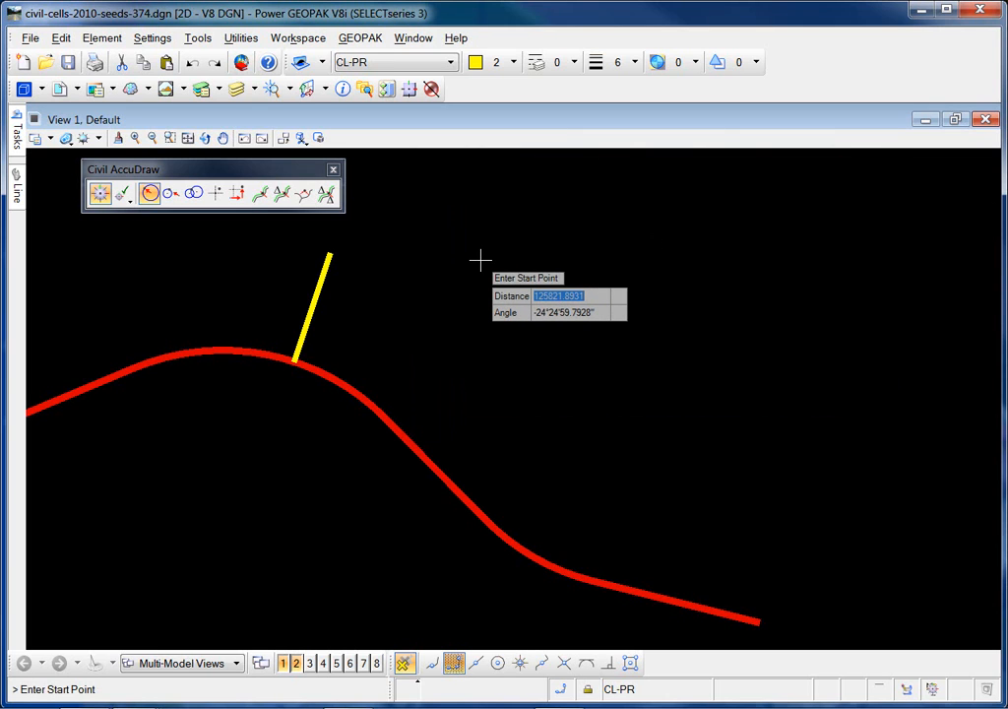